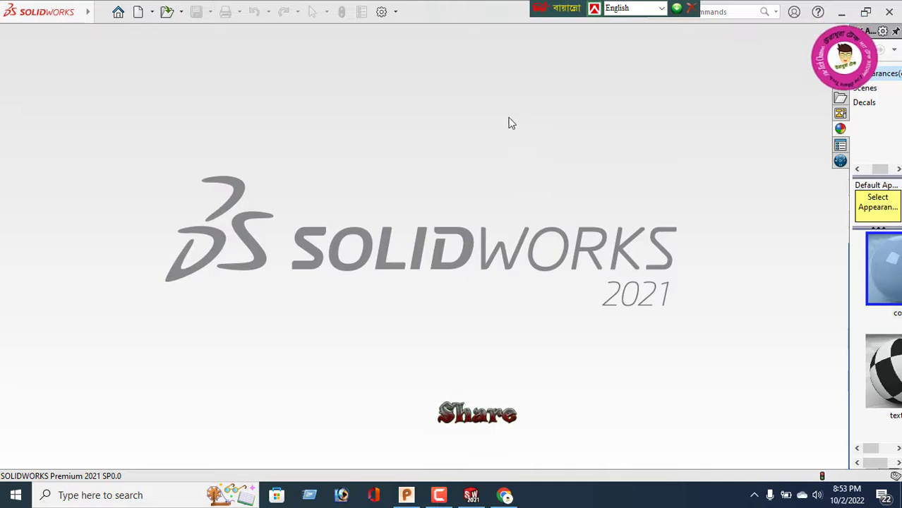
Step: Create a new part document
drag(569, 14, 723, 12)
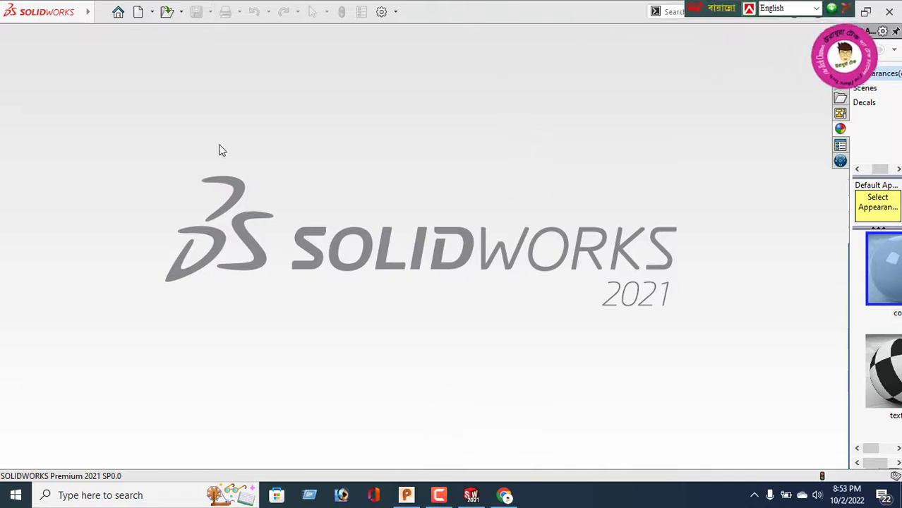
click(139, 14)
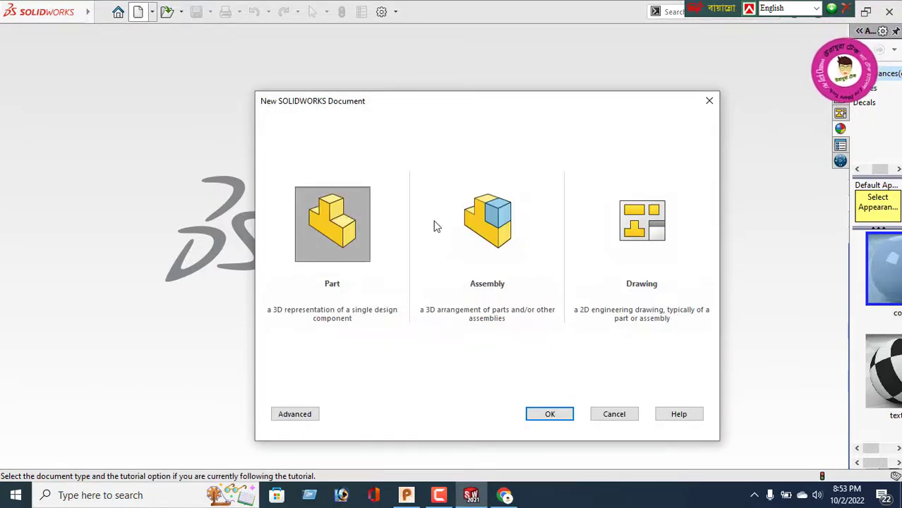
drag(491, 110, 439, 53)
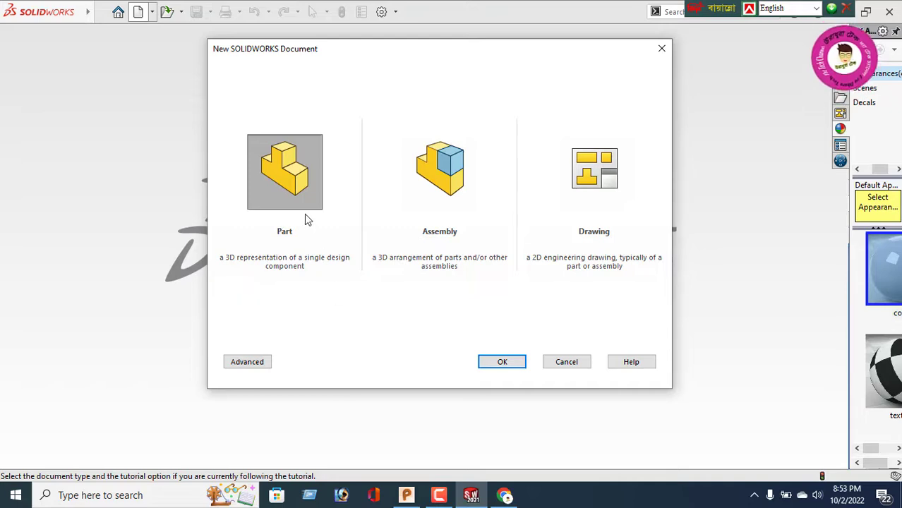
click(496, 364)
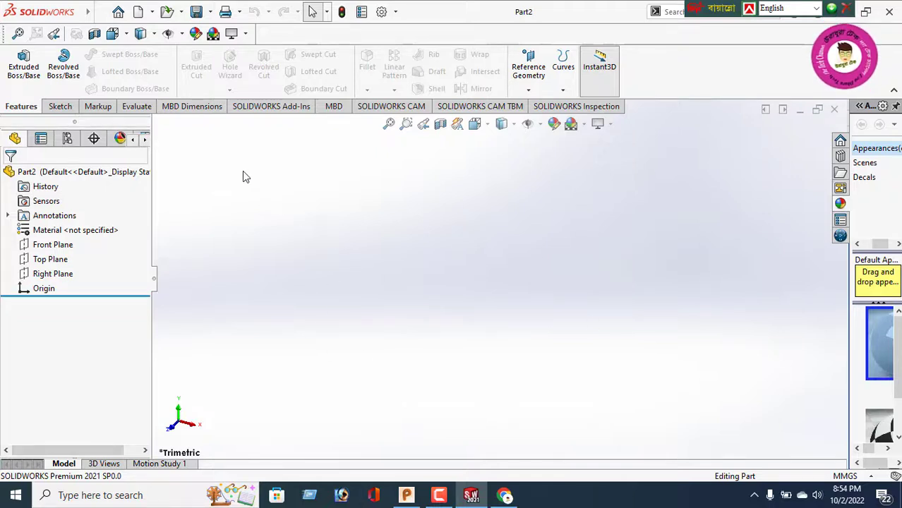
Step: Apply the Plain White scene as the background and set the document units to MMGS (millimeter, gram, second)
click(583, 126)
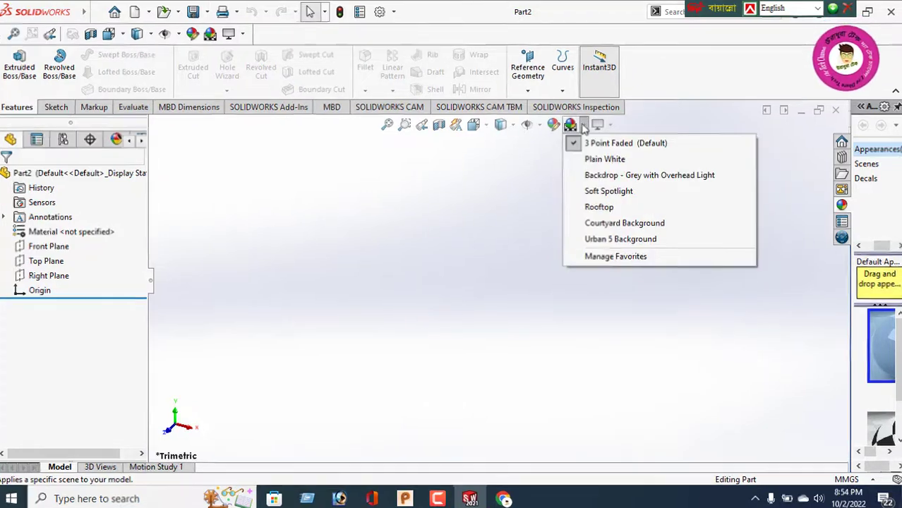
mouse_move(595, 163)
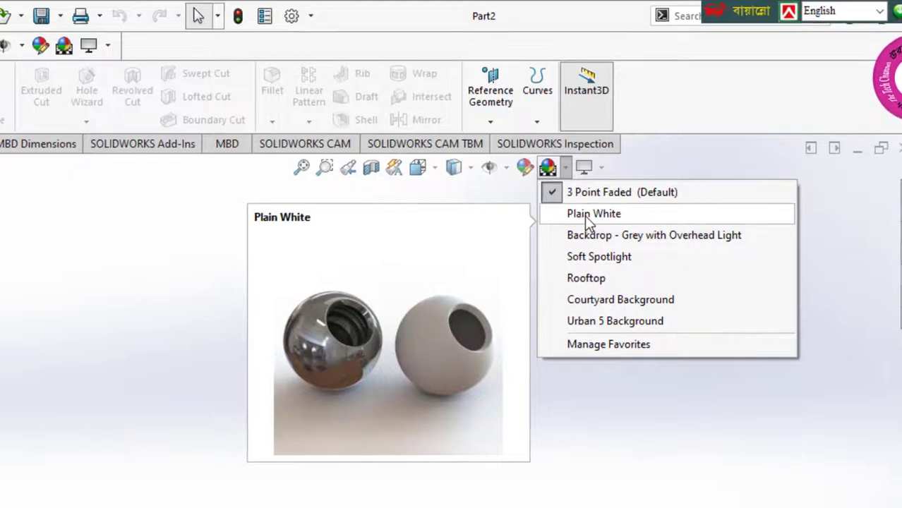
click(586, 216)
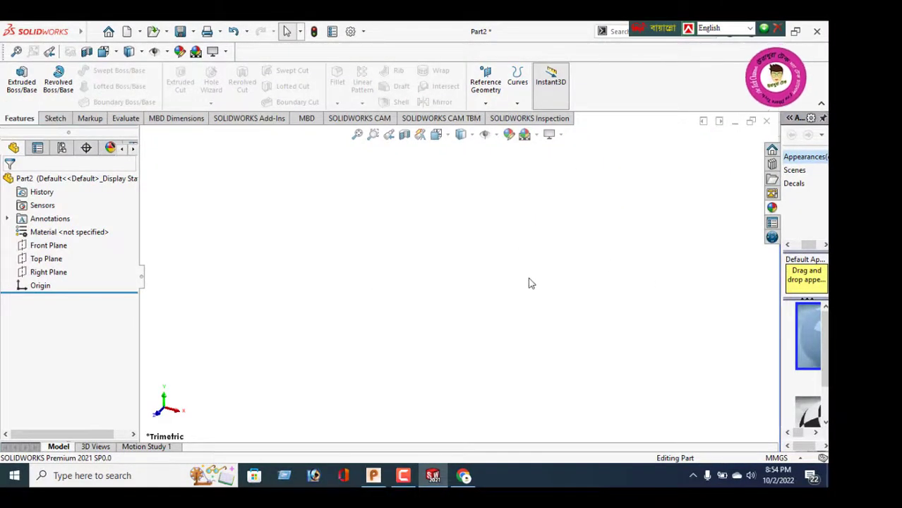
click(799, 459)
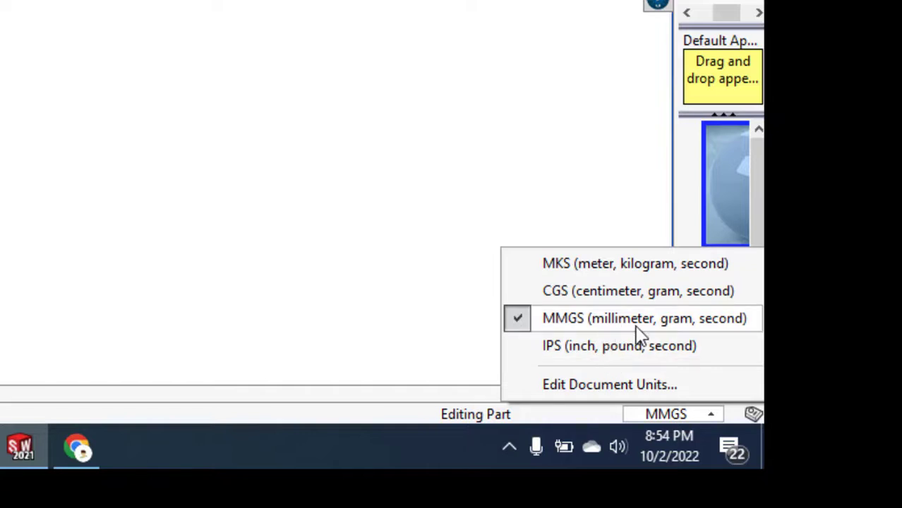
click(635, 327)
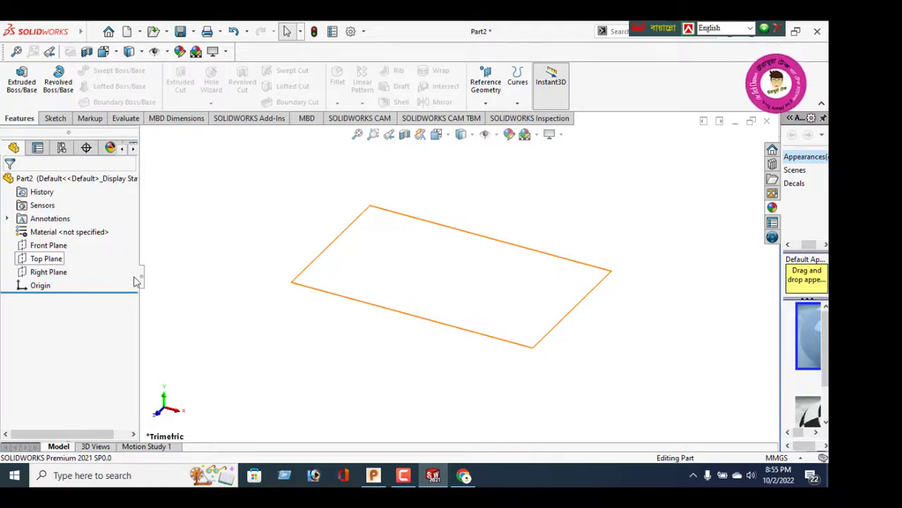
Step: Start a sketch on the Front Plane and draw a circle about 203 mm in diameter centred on the origin
click(53, 249)
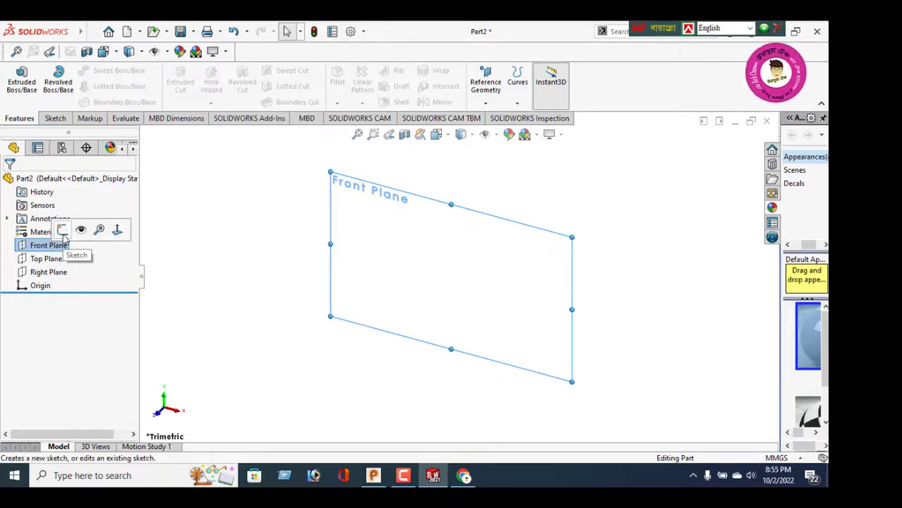
click(63, 235)
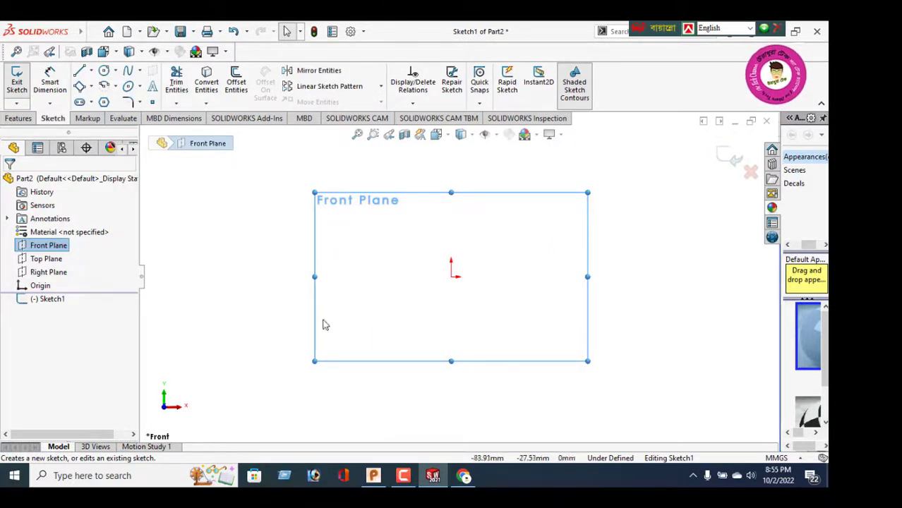
click(104, 71)
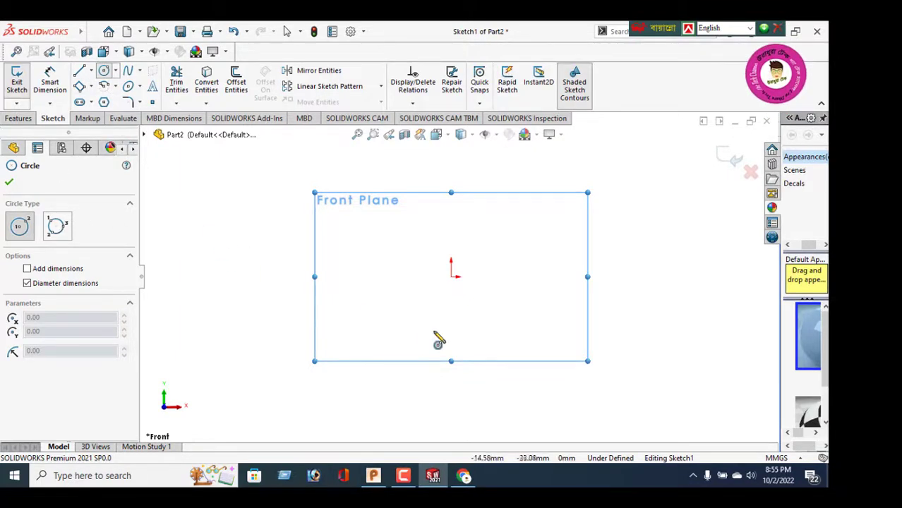
click(452, 277)
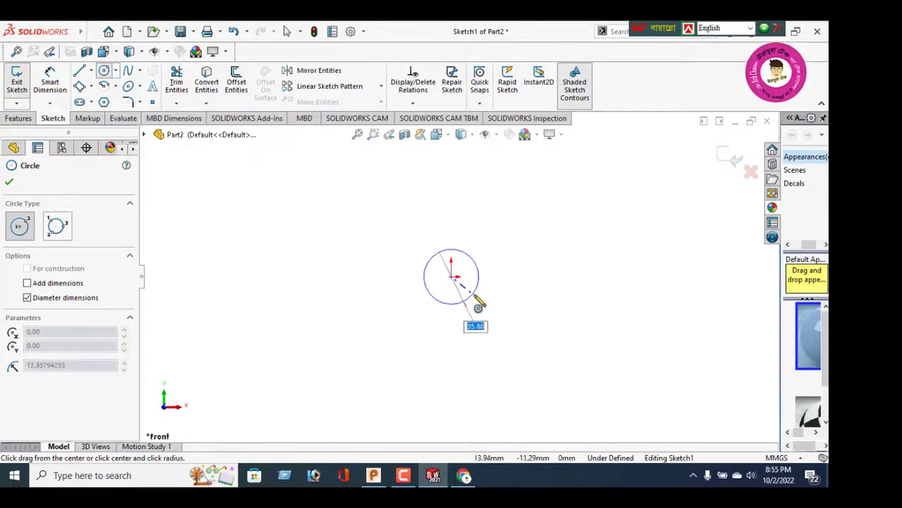
click(604, 327)
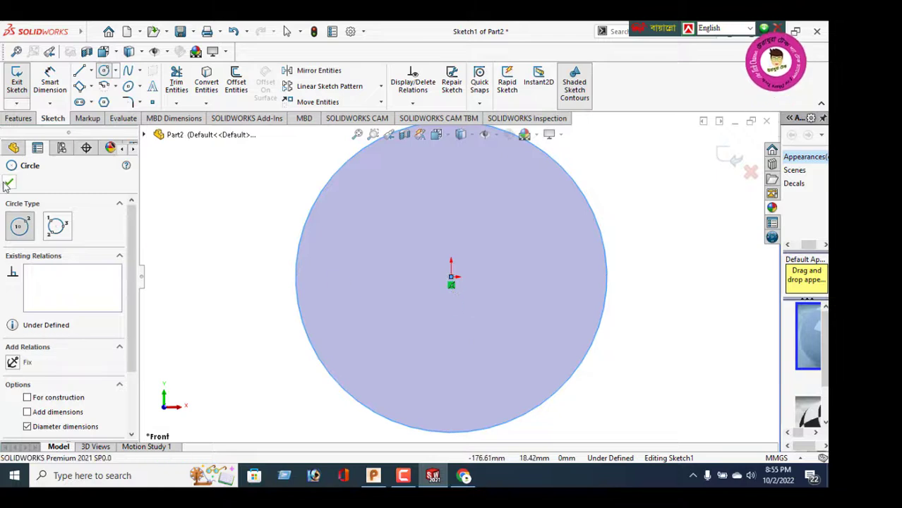
Step: Dimension the circle's diameter as 105 mm with Smart Dimension
click(49, 86)
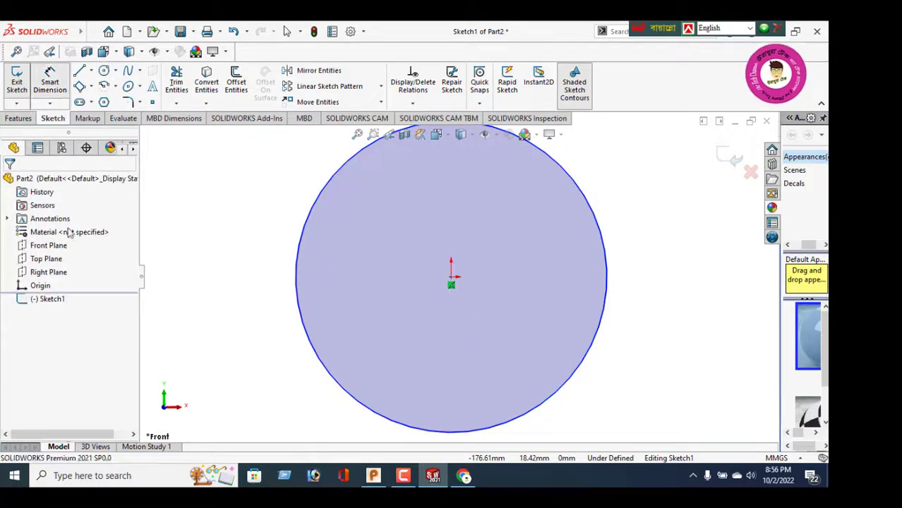
click(299, 291)
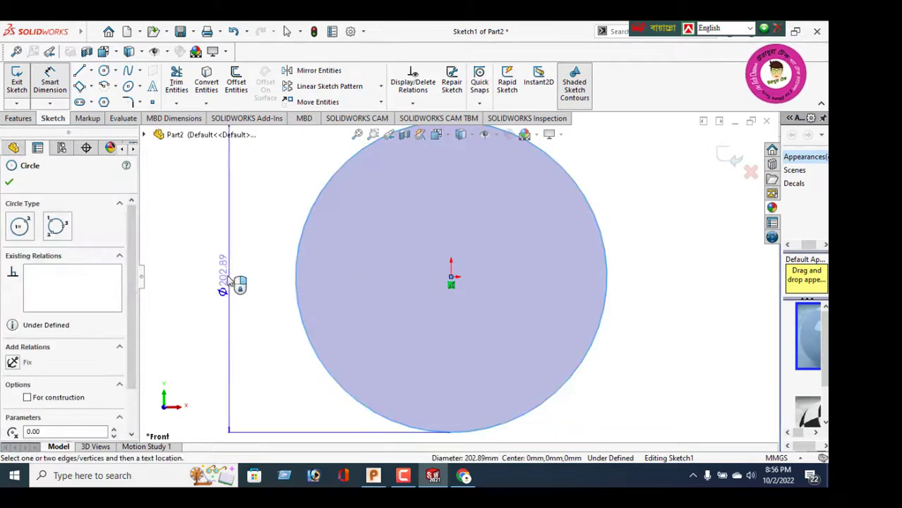
click(228, 281)
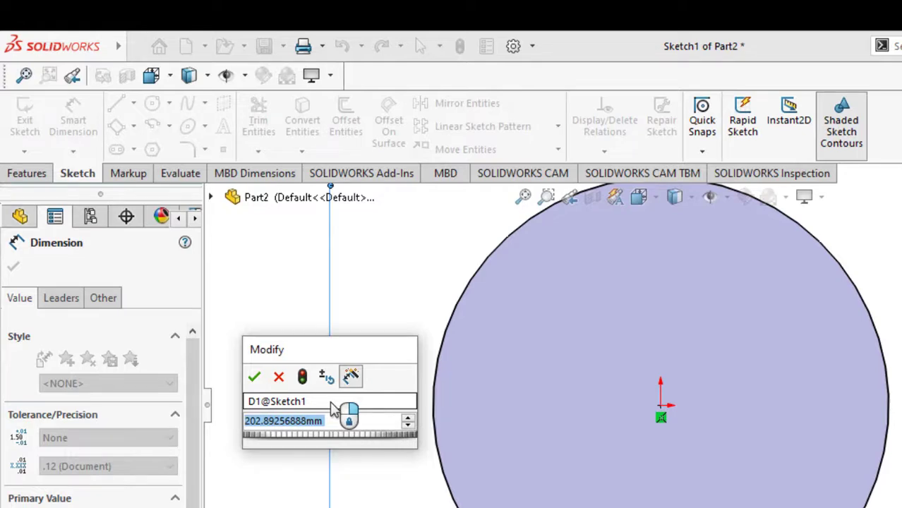
text(100)
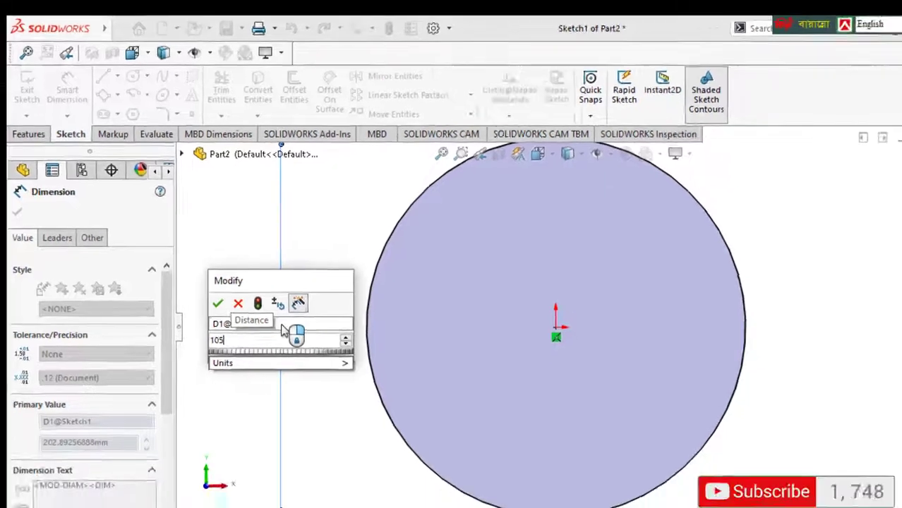
key(Return)
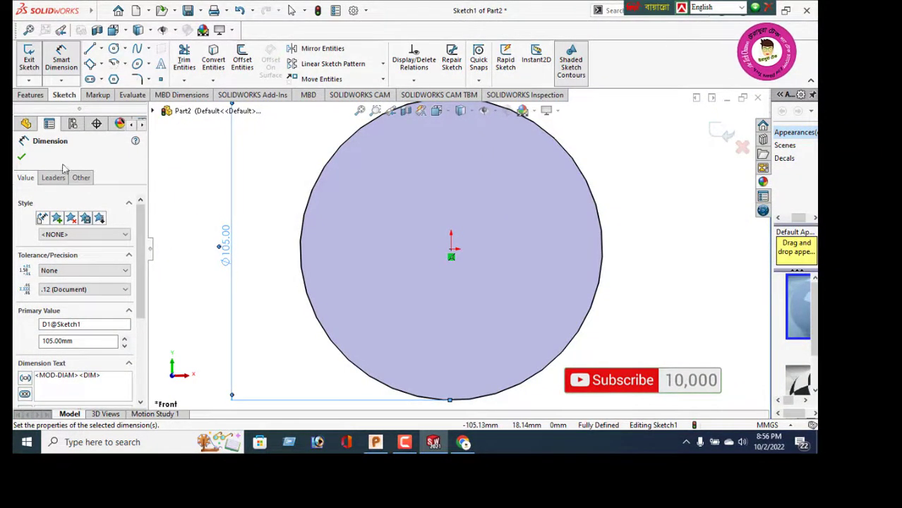
click(21, 158)
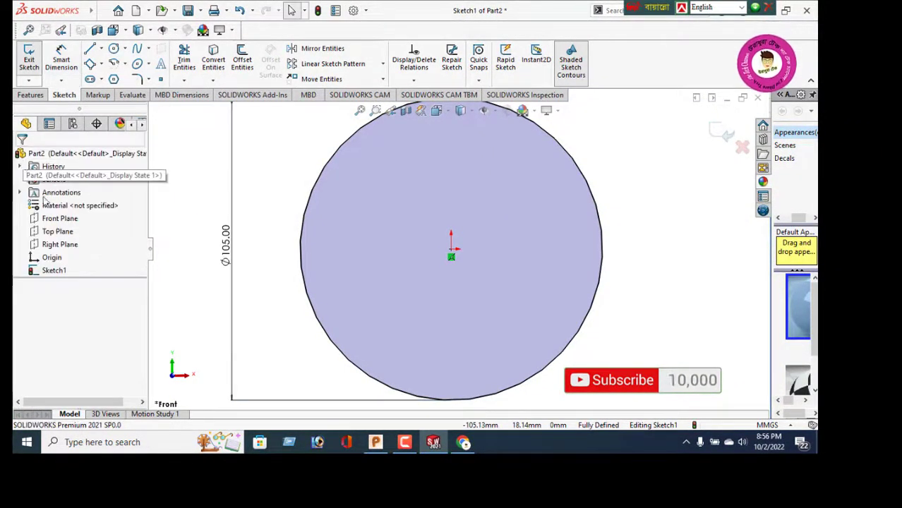
scroll(279, 313, down, 2)
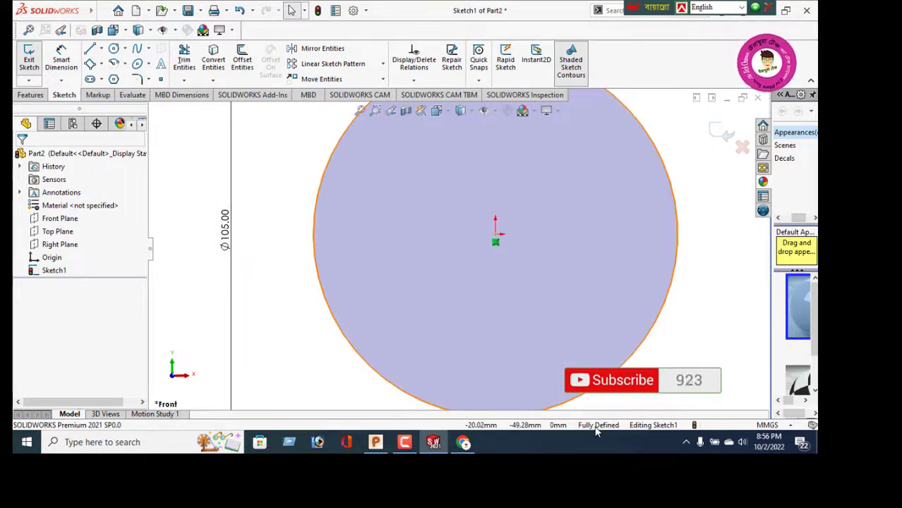
scroll(499, 338, down, 2)
scroll(499, 338, up, 4)
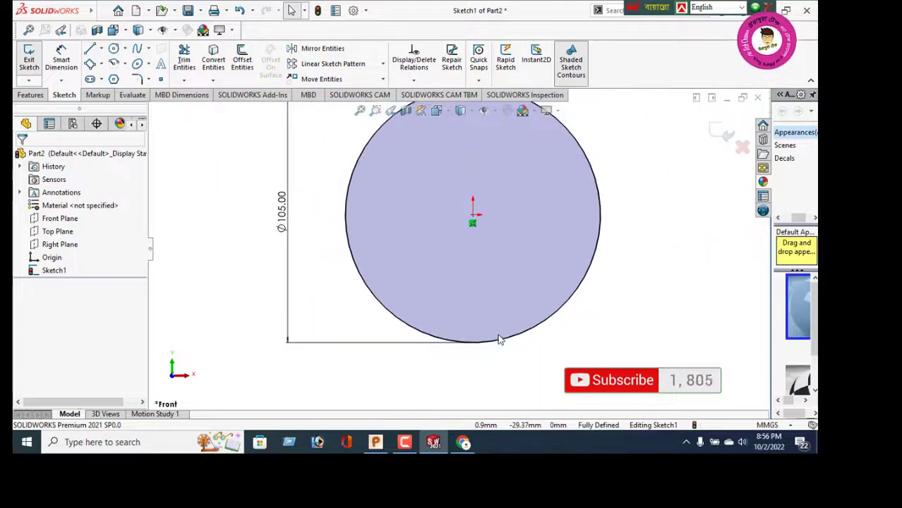
scroll(472, 287, up, 1)
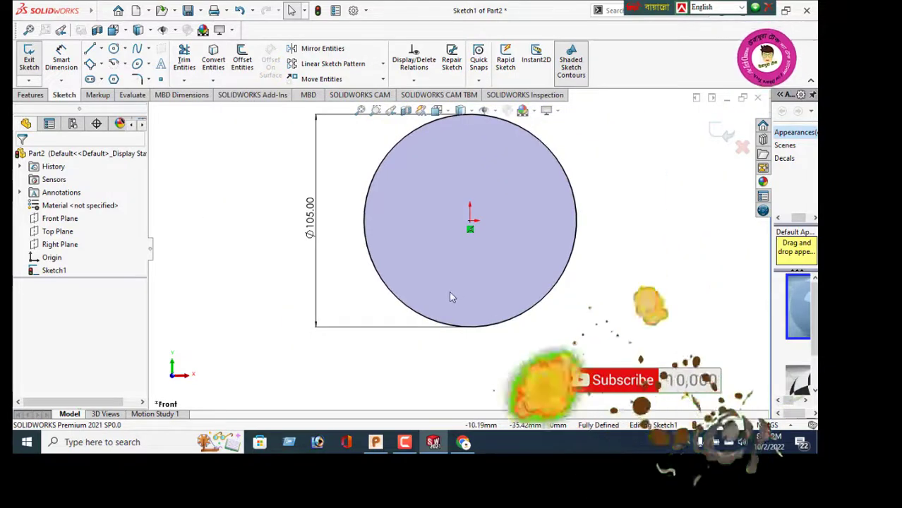
ctrl+middle_drag(448, 290, 446, 346)
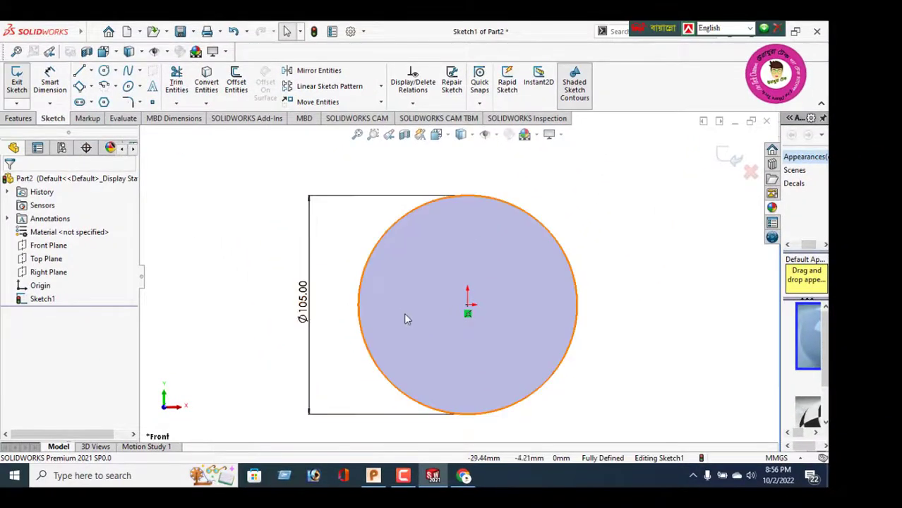
Step: Extrude the 105 mm circle as a solid boss from the sketch plane, Blind, to a depth of 20 mm
click(17, 119)
click(22, 80)
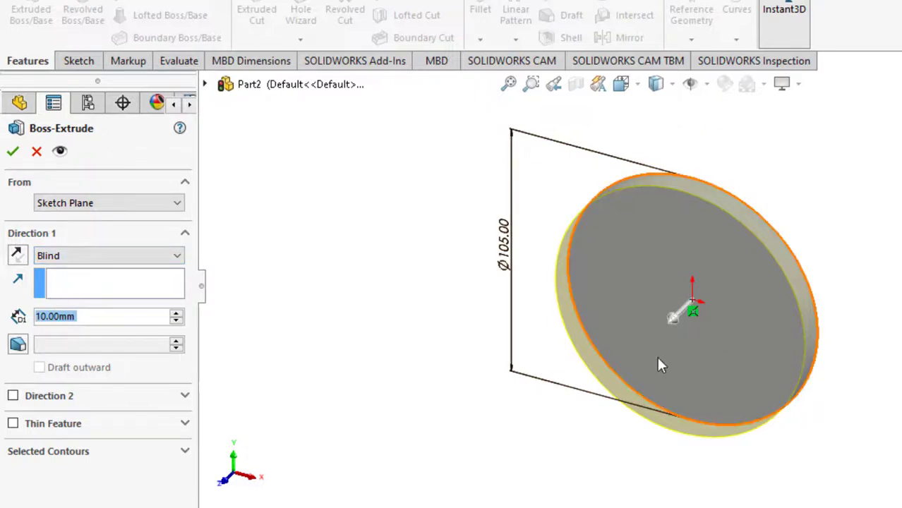
middle_drag(769, 316, 661, 358)
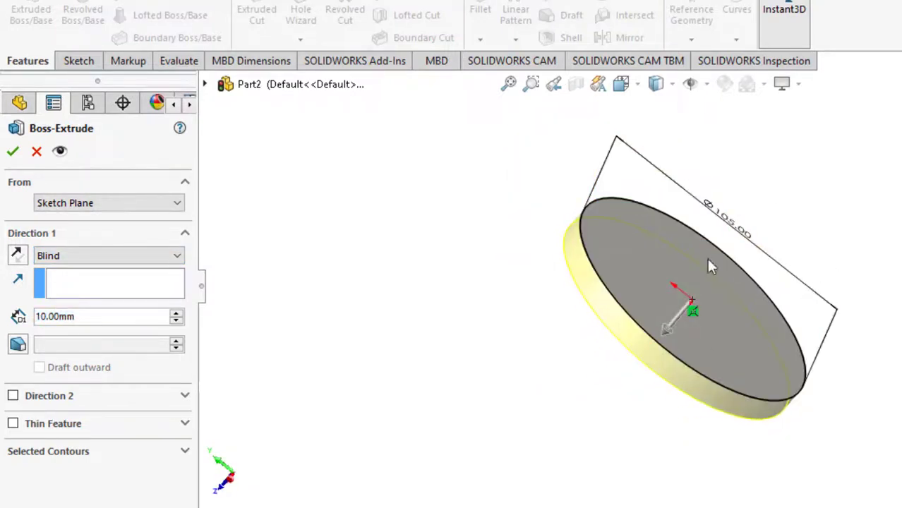
click(19, 256)
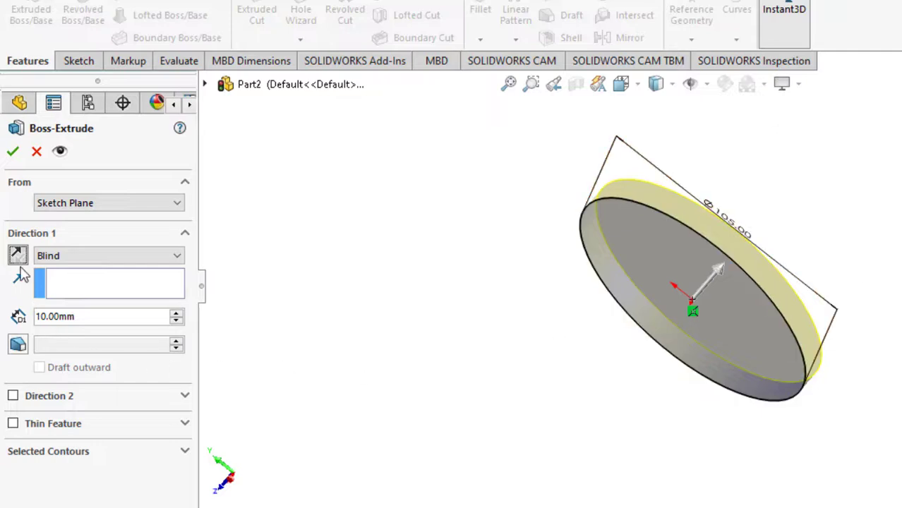
click(18, 257)
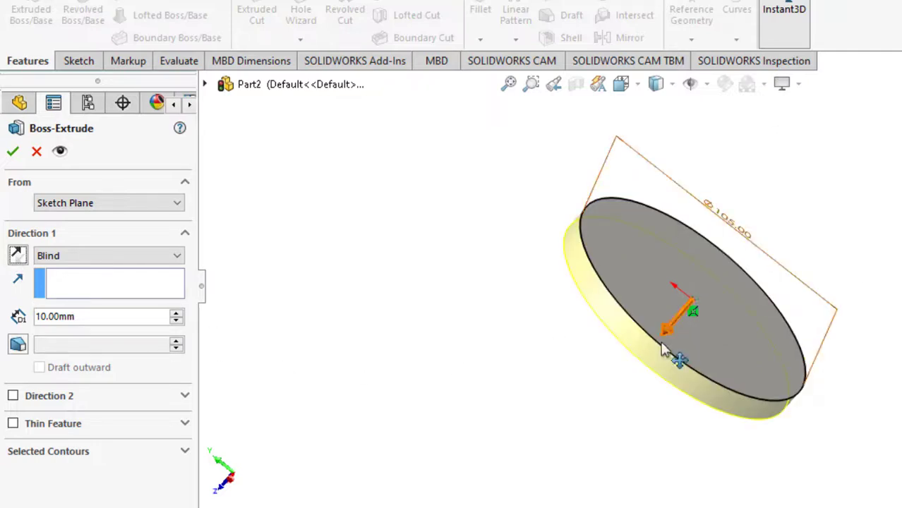
middle_drag(675, 357, 801, 195)
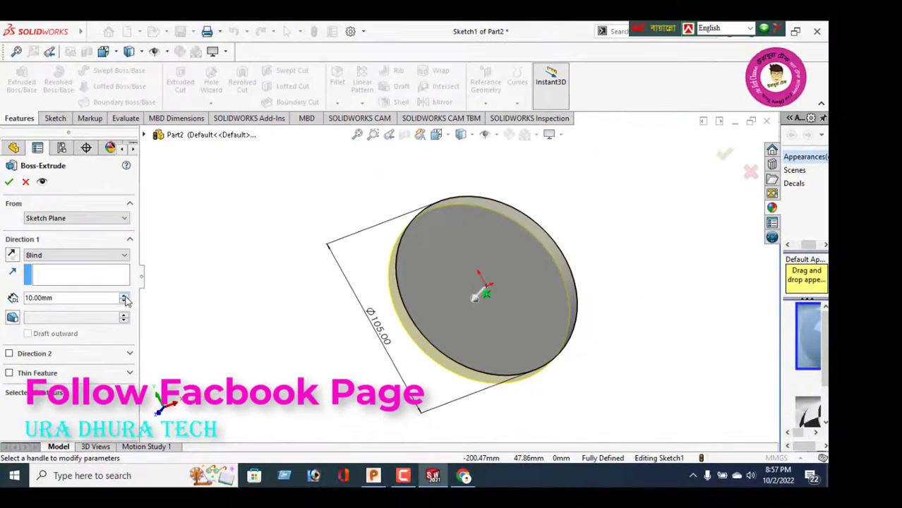
click(125, 297)
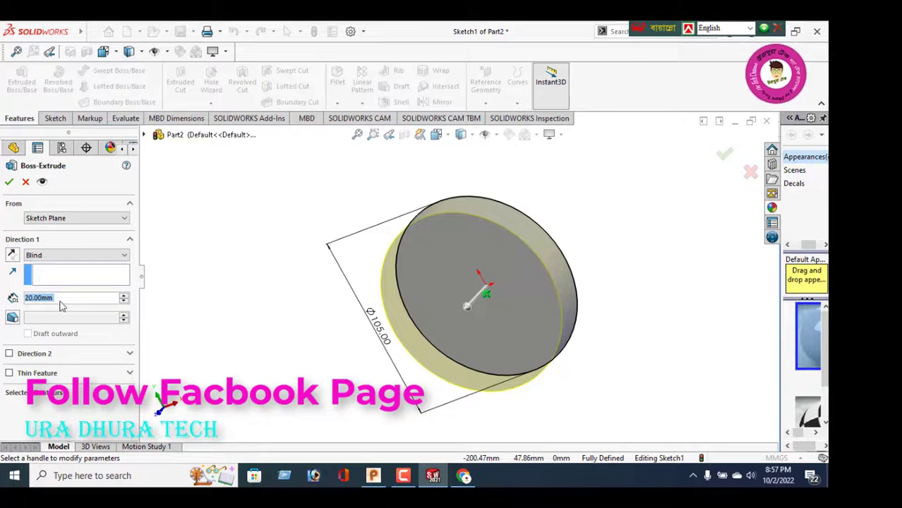
scroll(526, 295, down, 2)
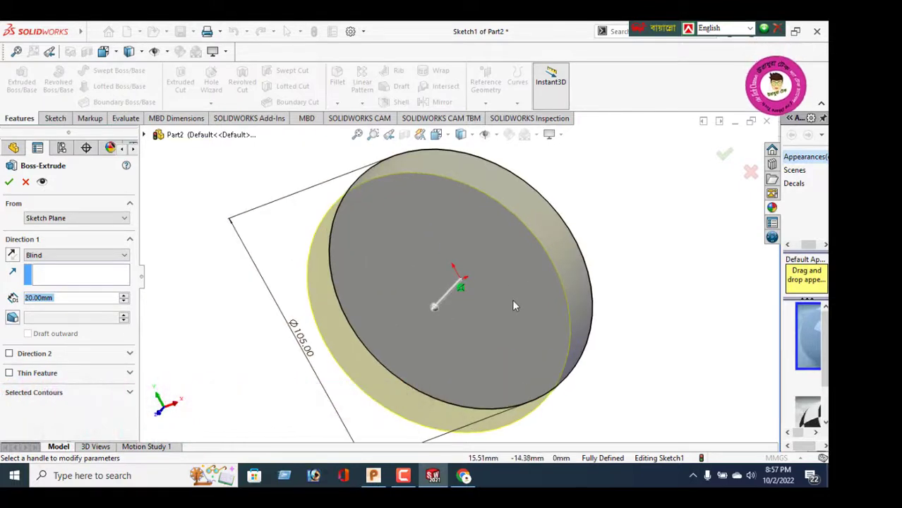
scroll(511, 301, up, 2)
middle_drag(512, 306, 346, 228)
click(9, 182)
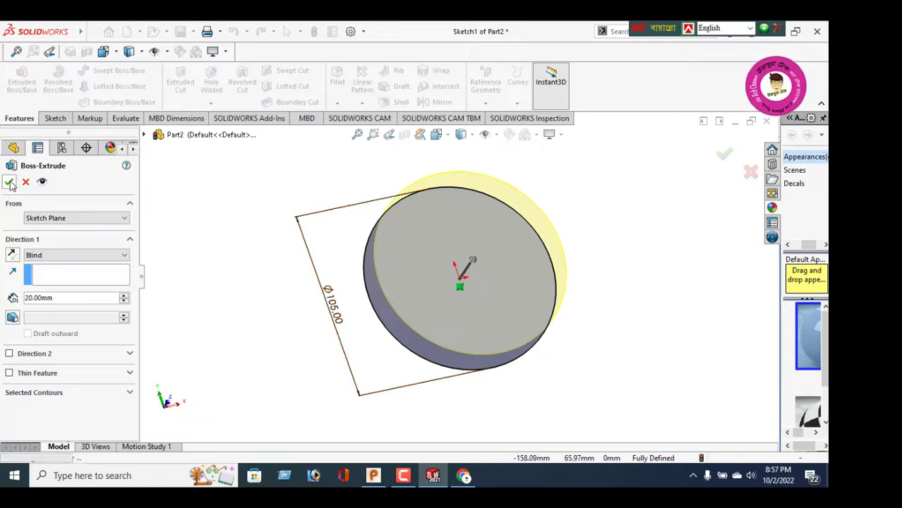
Step: Start a sketch on the disc's flat face, viewed normal to it, and draw a circle about 78 mm in diameter centred on the origin
middle_drag(536, 355, 574, 252)
click(615, 239)
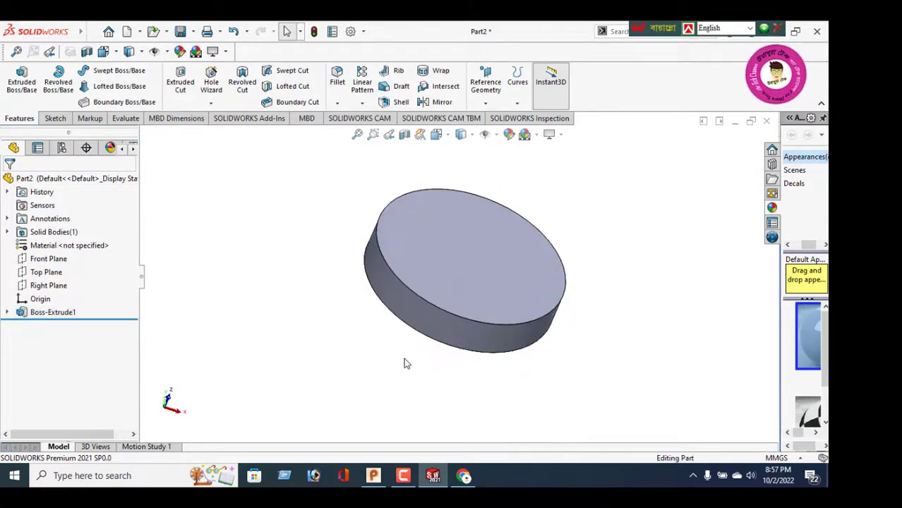
middle_drag(403, 359, 370, 353)
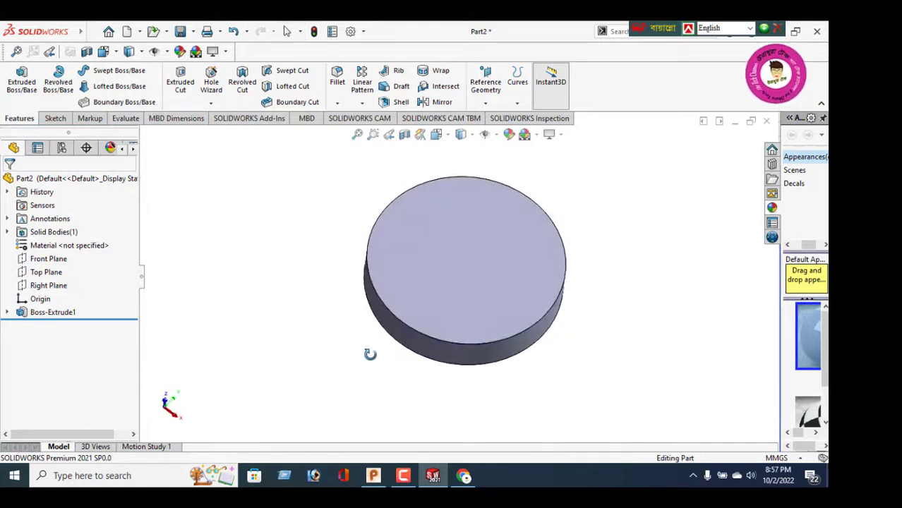
click(485, 288)
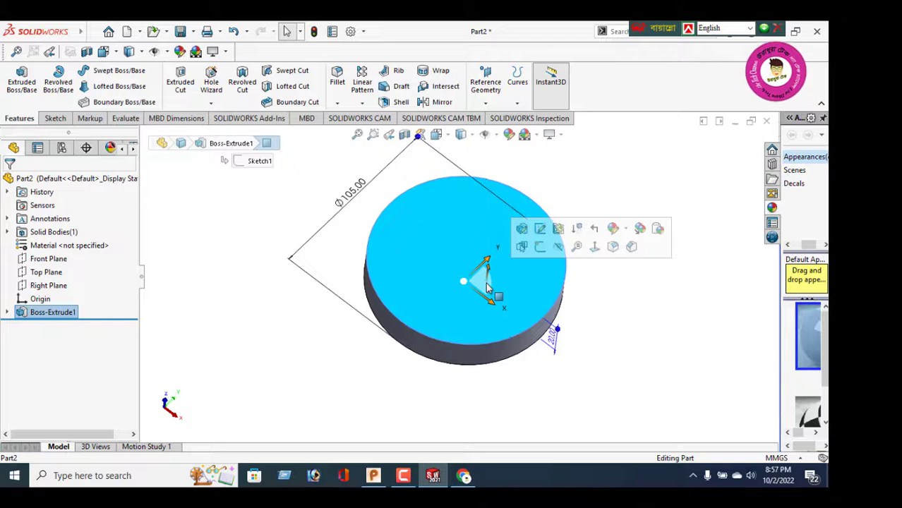
click(595, 247)
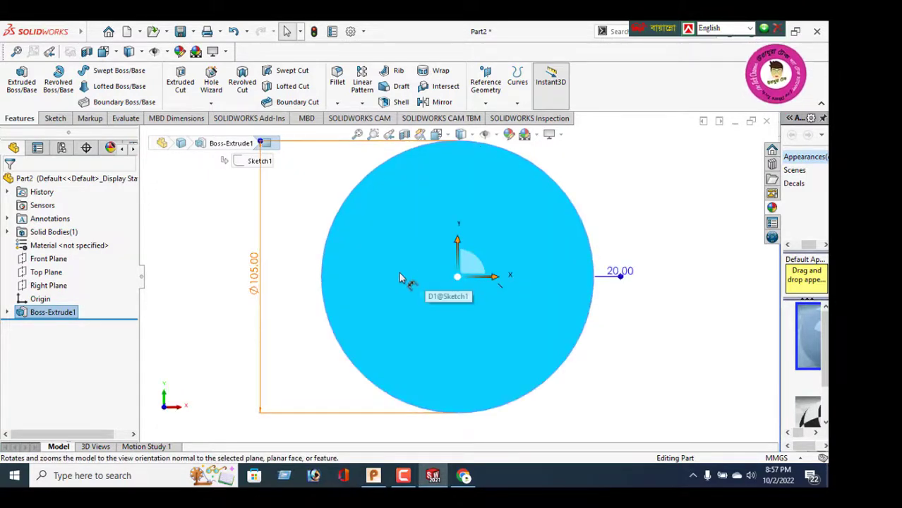
click(55, 118)
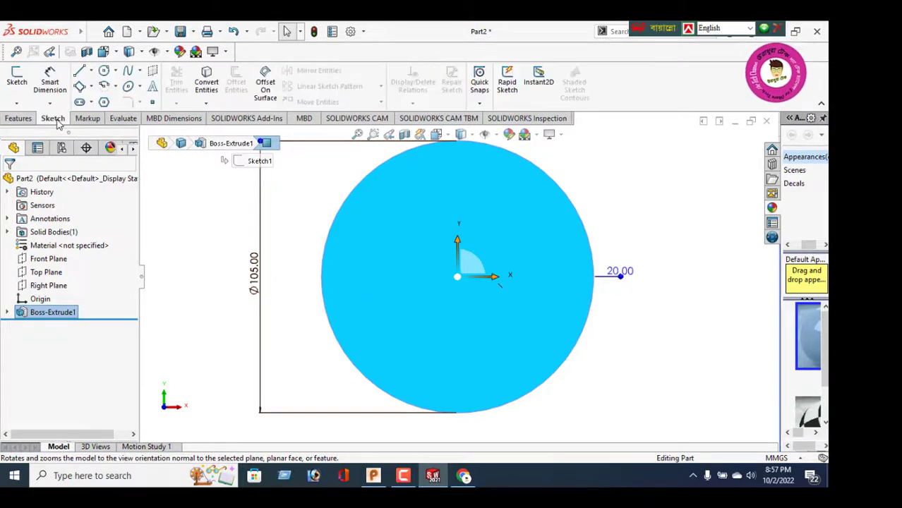
click(104, 71)
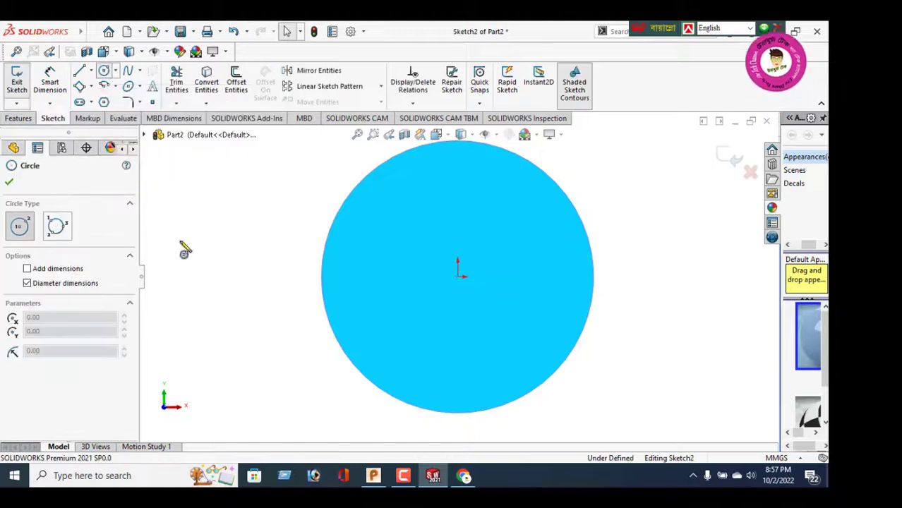
click(458, 276)
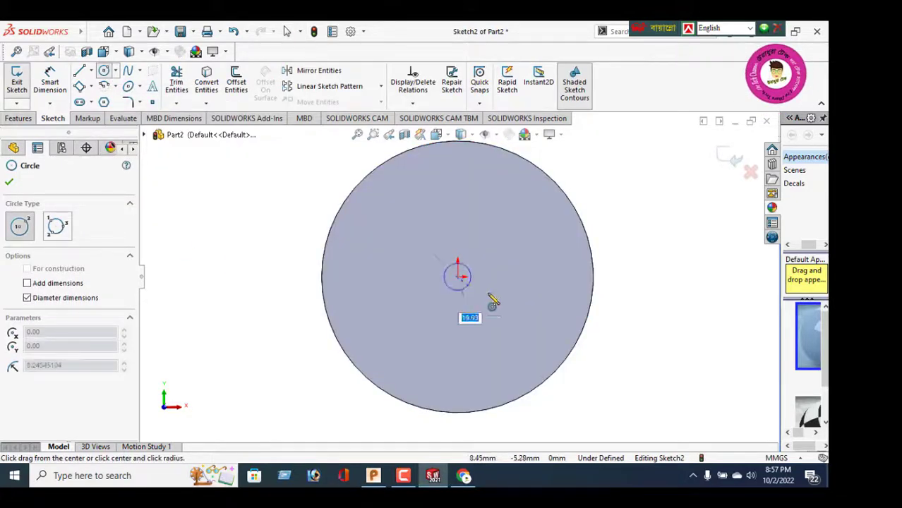
click(555, 312)
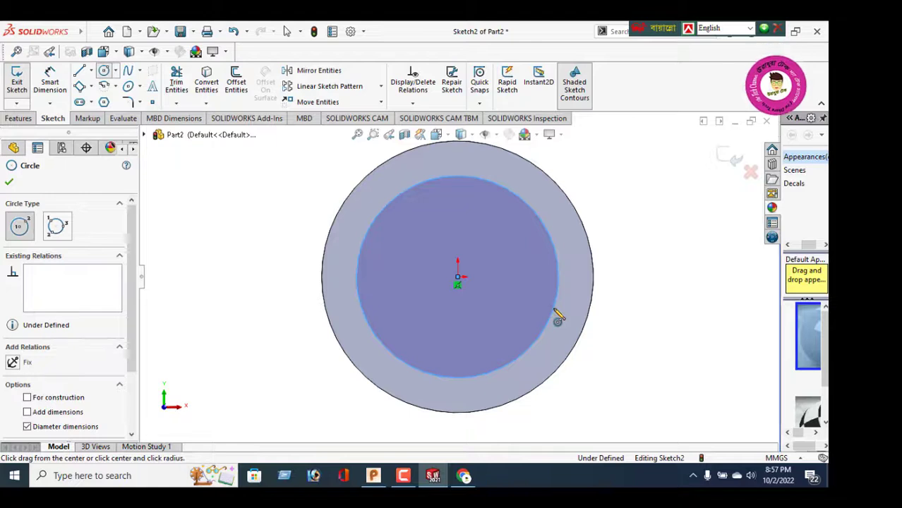
click(8, 184)
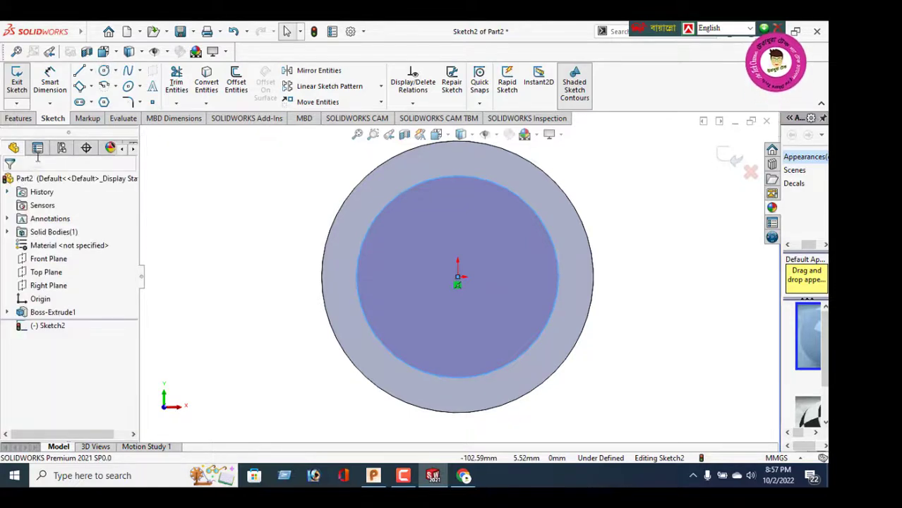
Step: Dimension the inner circle's diameter as 86 mm with Smart Dimension
click(48, 92)
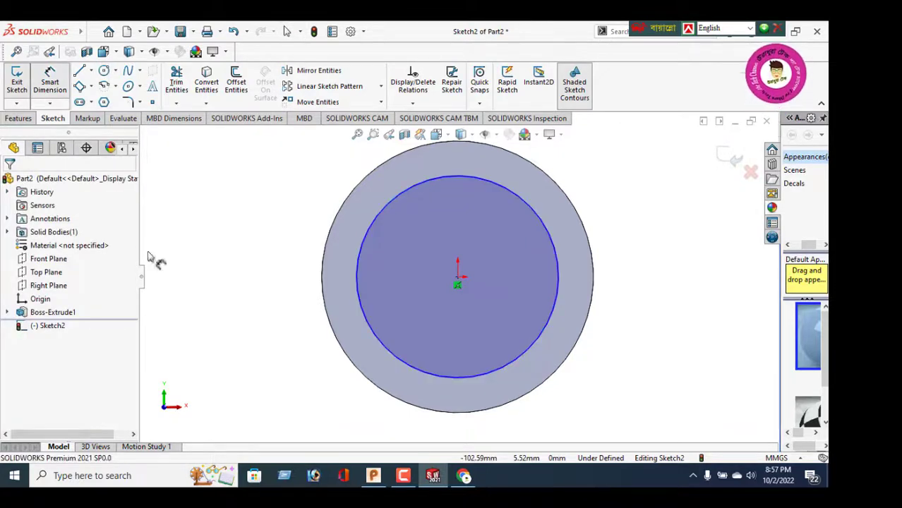
click(359, 295)
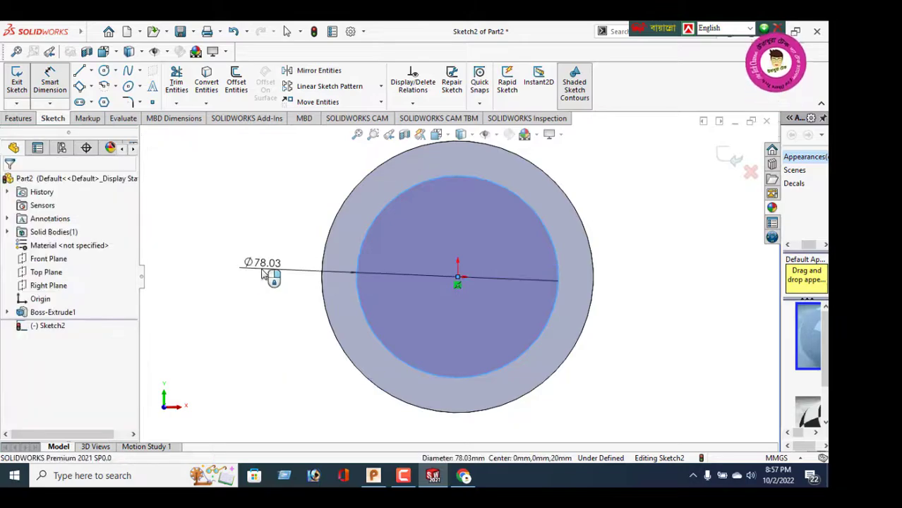
click(264, 274)
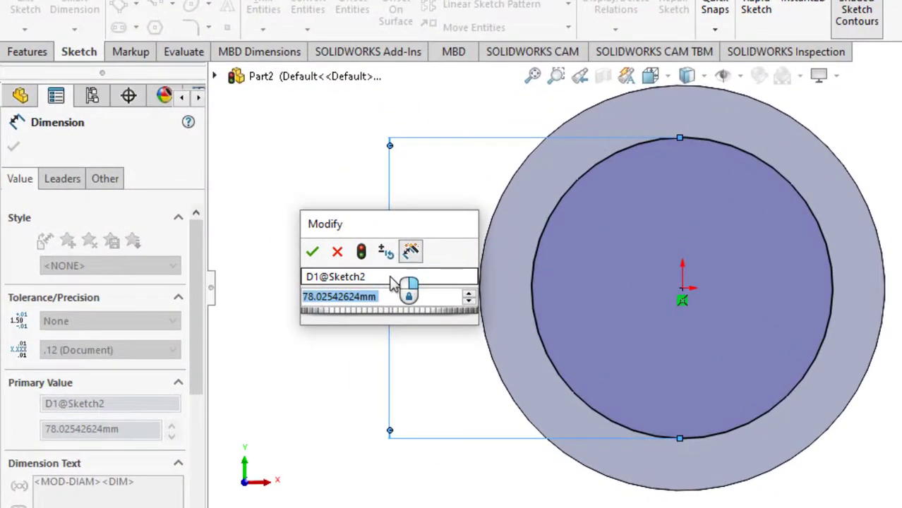
text(86)
key(Return)
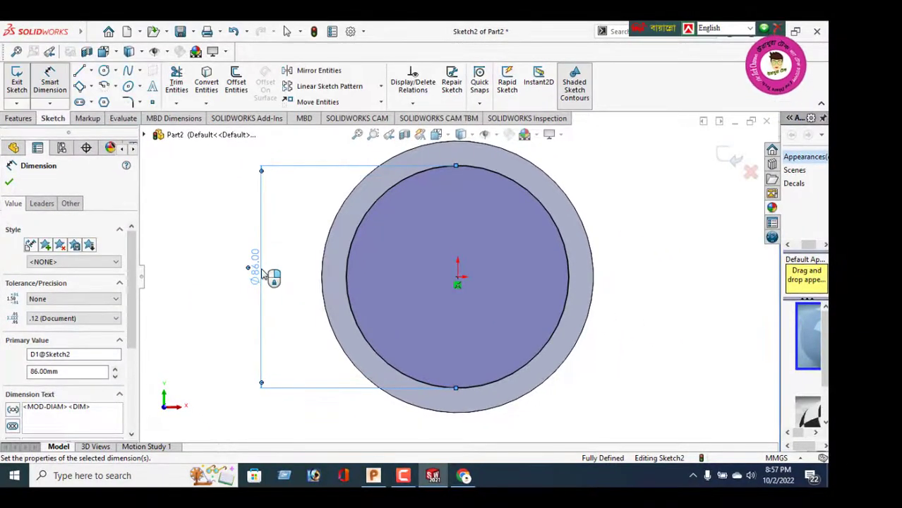
click(9, 183)
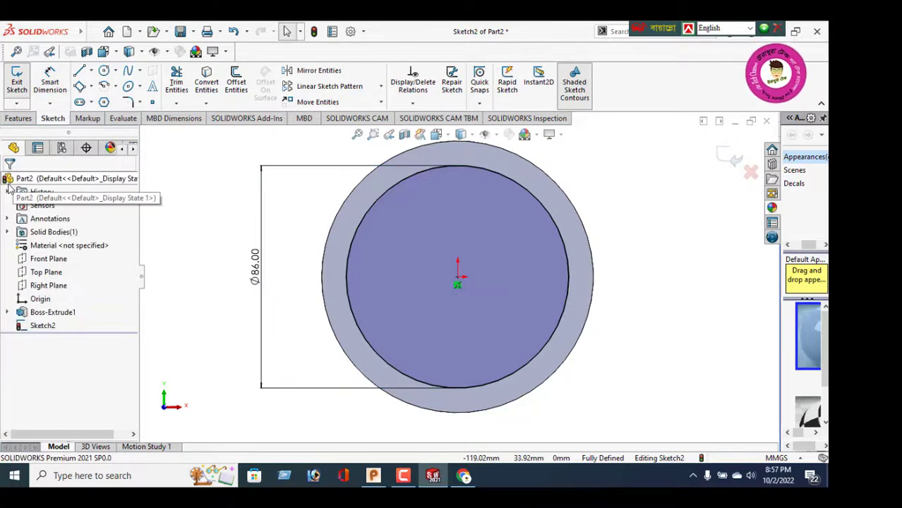
Step: Draw a horizontal centerline from the origin to a point beyond the disc's edge on the positive X side
click(91, 72)
click(102, 100)
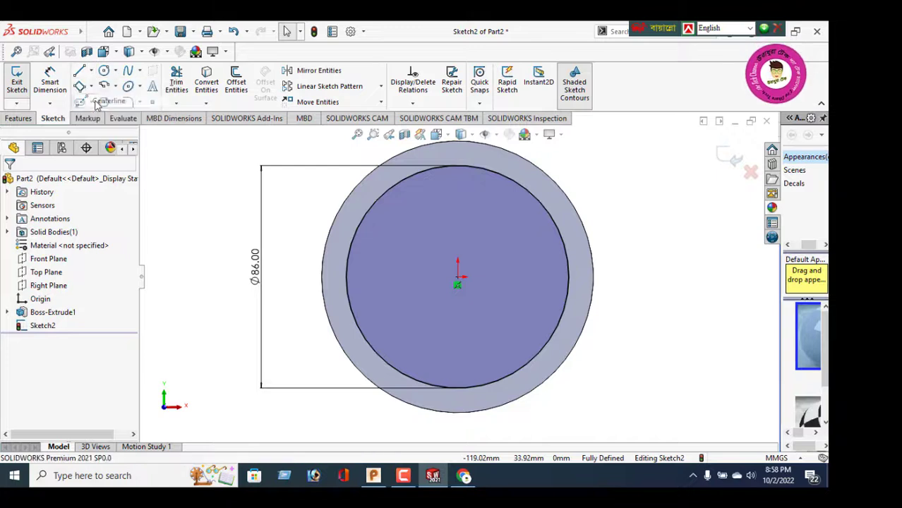
click(457, 277)
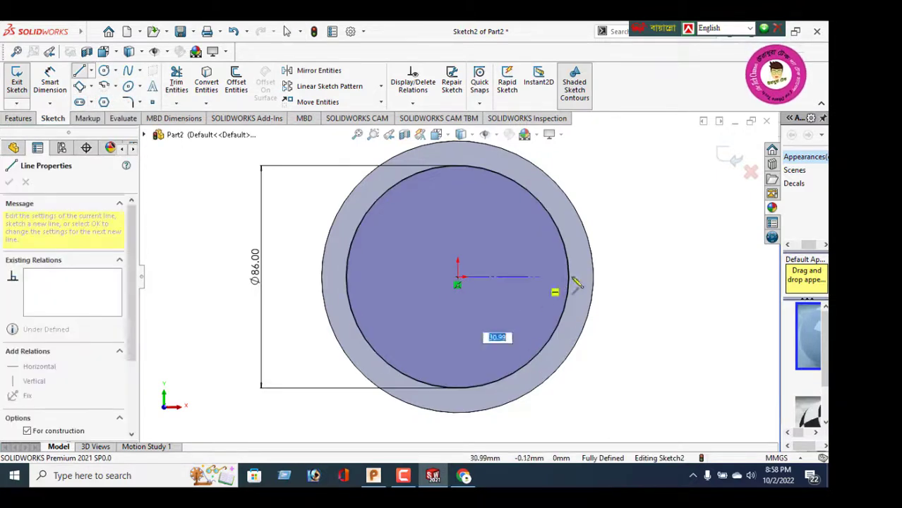
click(627, 278)
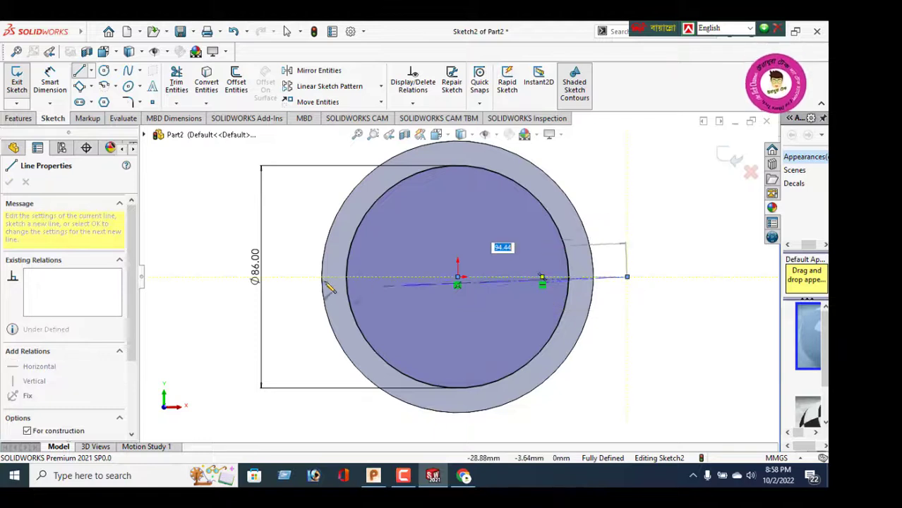
right_click(697, 192)
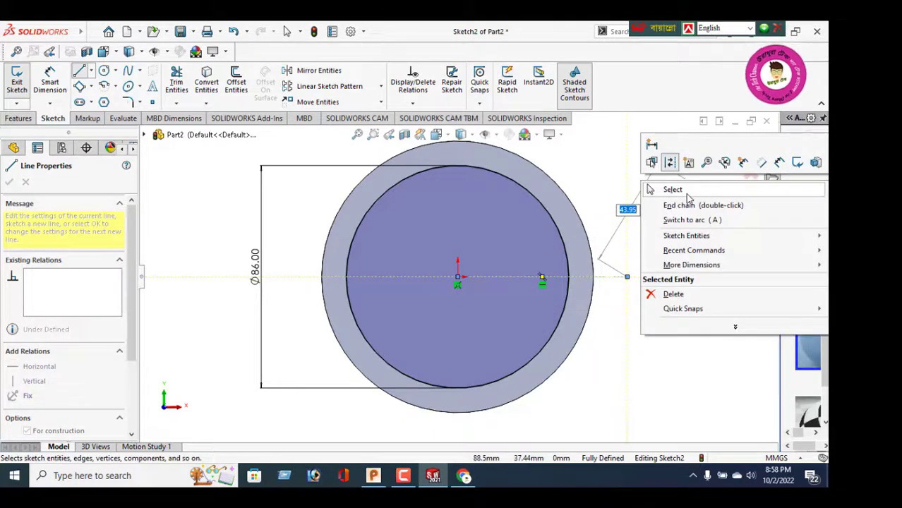
click(673, 189)
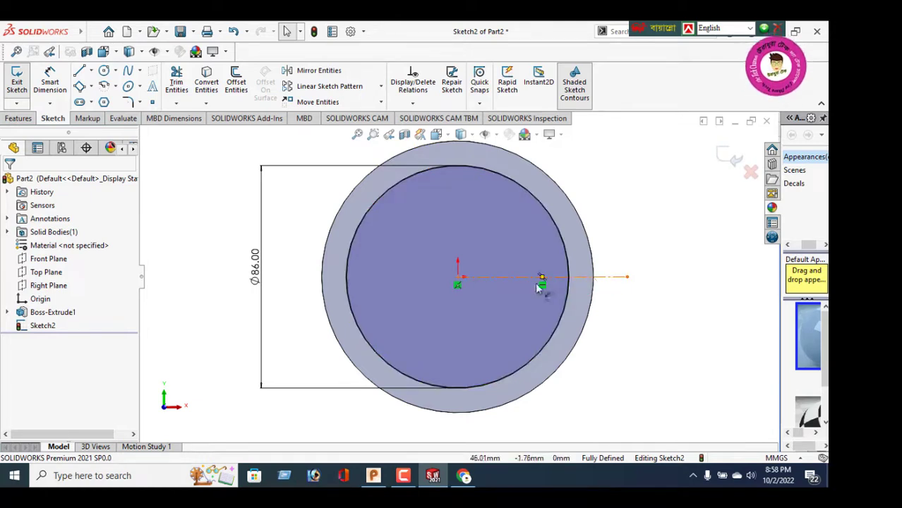
Step: Draw a circle about 19.6 mm in diameter, centred where the centerline crosses the disc's outer edge
click(103, 71)
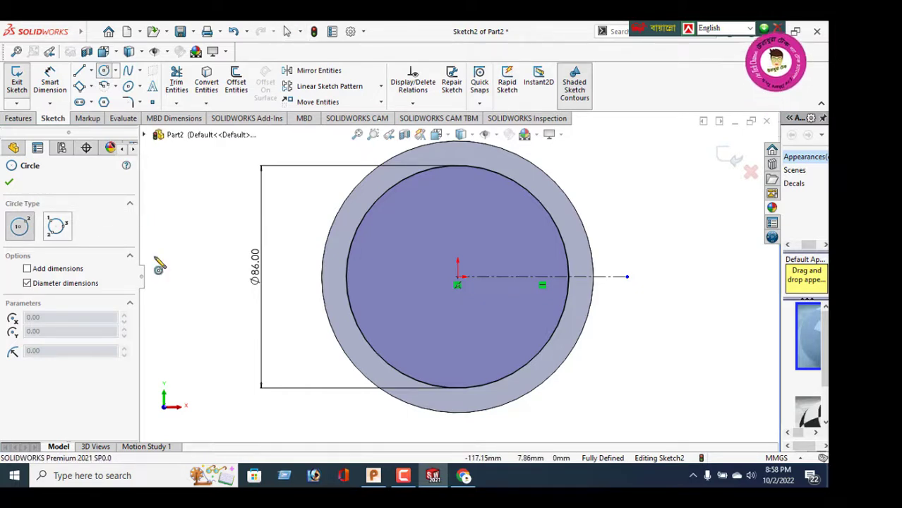
click(592, 277)
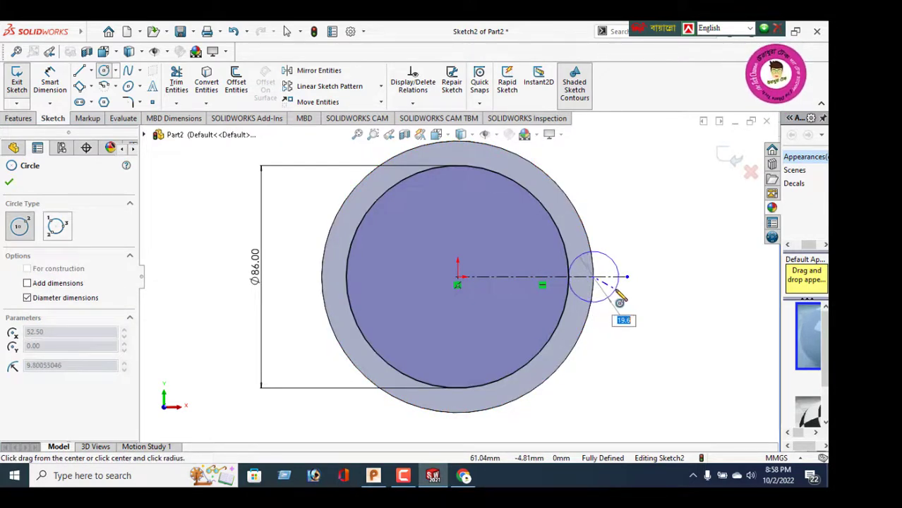
click(619, 296)
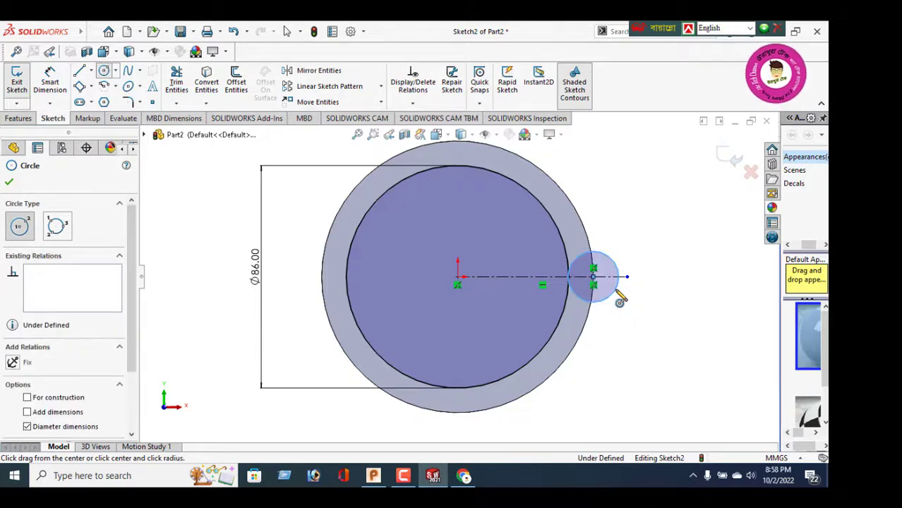
click(11, 182)
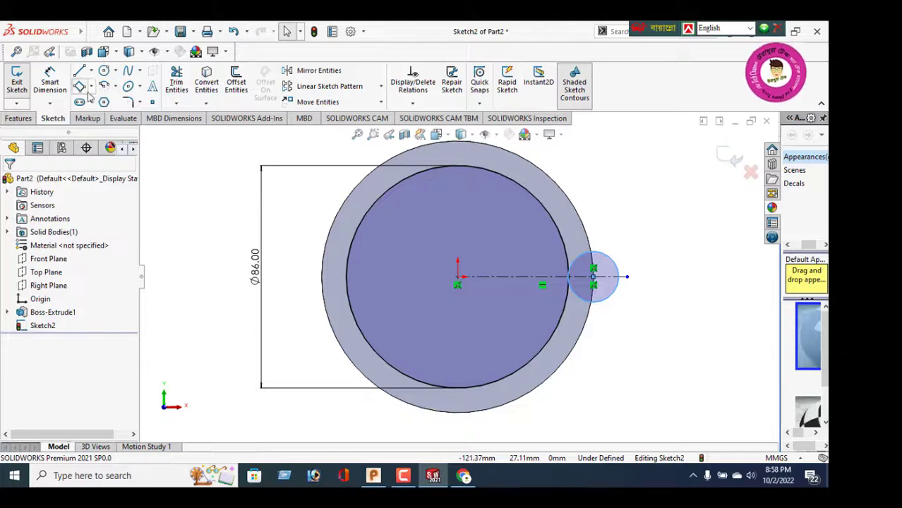
Step: Dimension the diameter of the small circle on the disc's edge as 18 mm with Smart Dimension
click(49, 81)
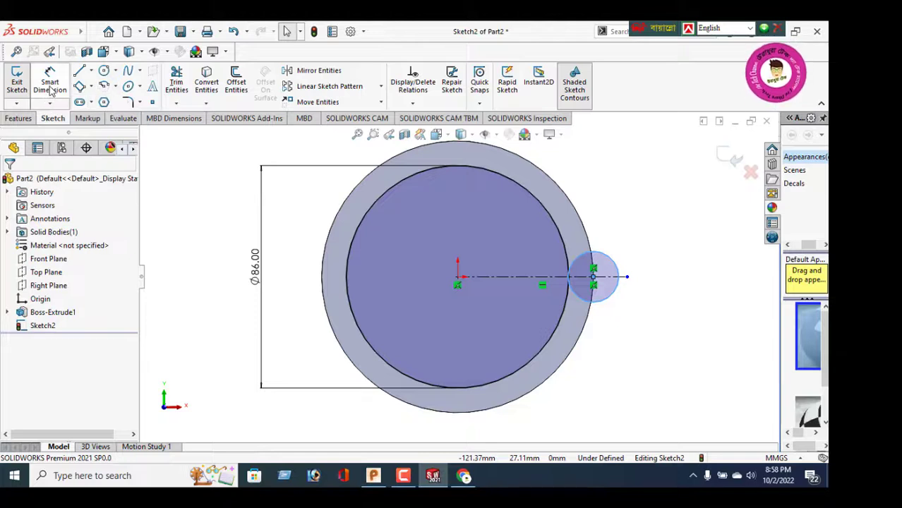
click(617, 297)
click(667, 303)
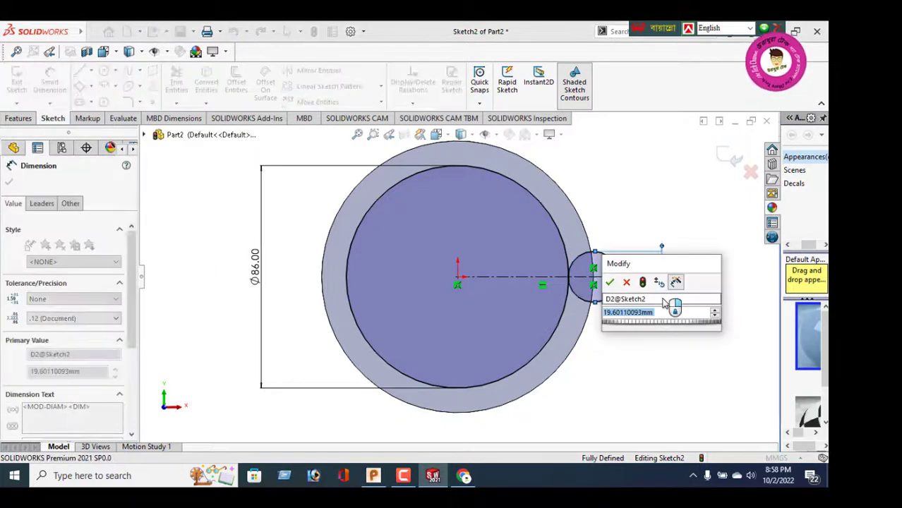
text(18)
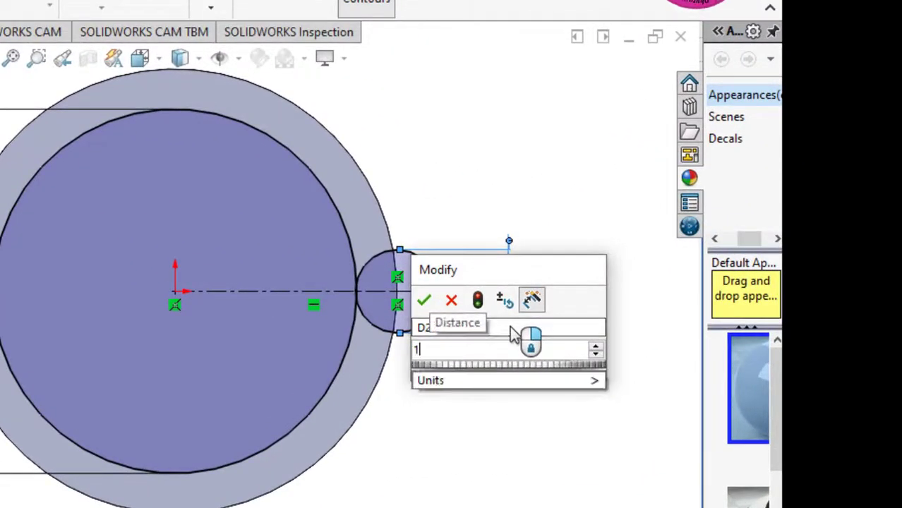
key(Return)
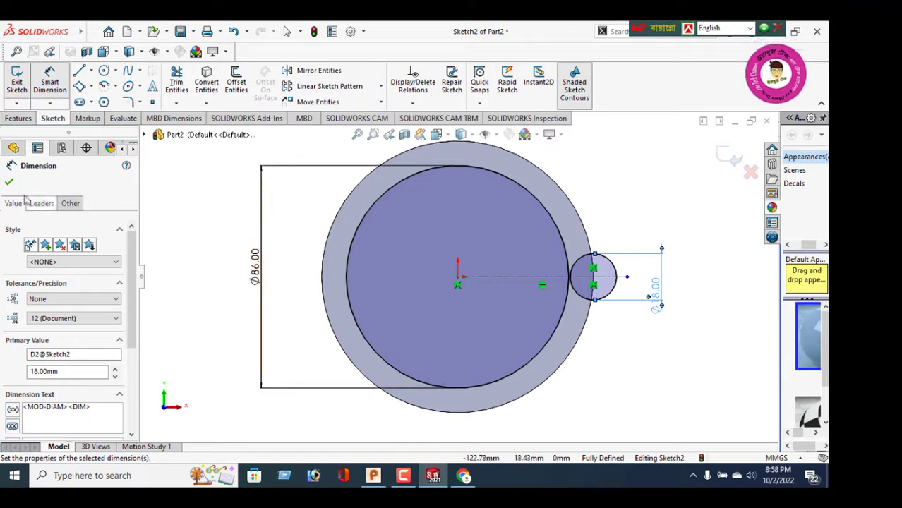
click(8, 182)
right_click(197, 198)
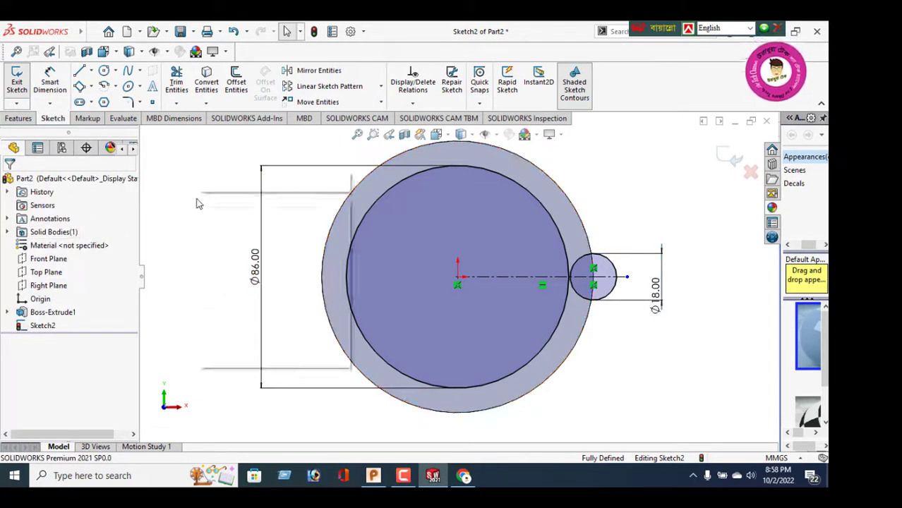
click(171, 221)
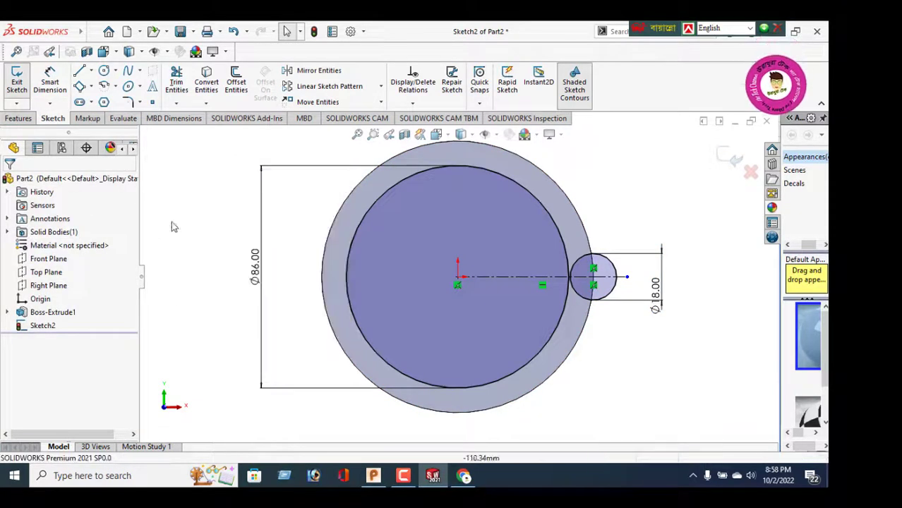
Step: Delete the 86 mm circle from the sketch together with its diameter dimension
click(355, 326)
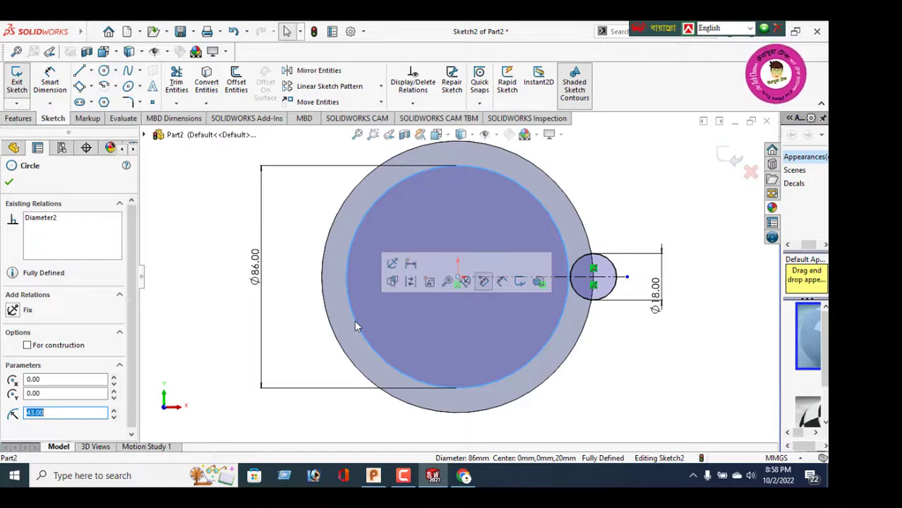
key(Delete)
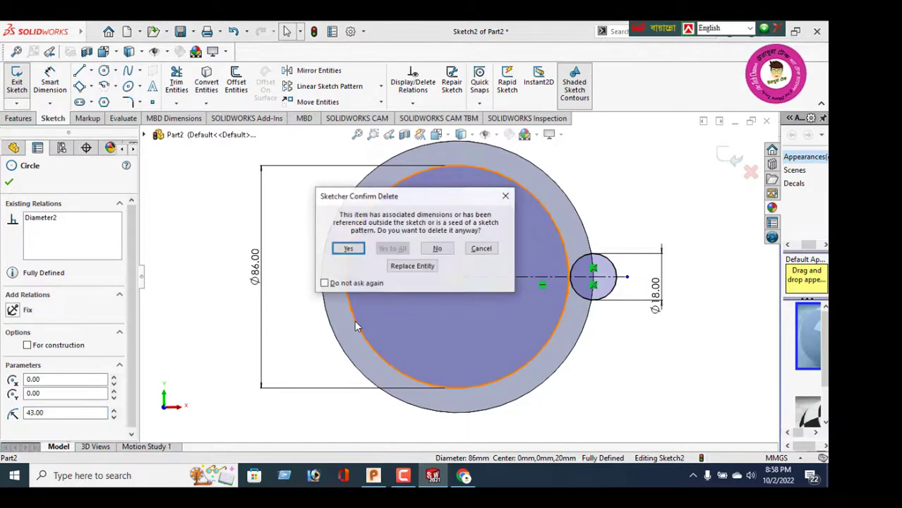
click(348, 249)
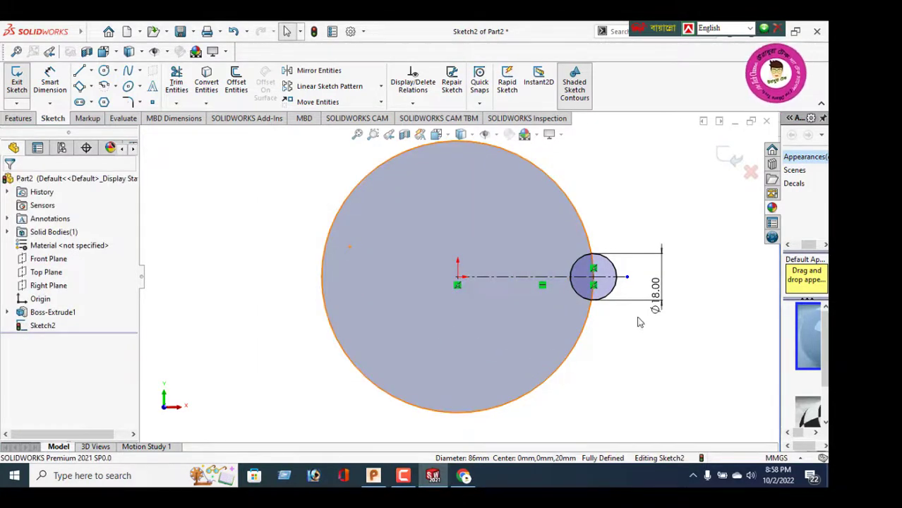
Step: Circular-pattern the 18 mm circle about the origin with 19 equally spaced instances over 360 degrees
click(613, 291)
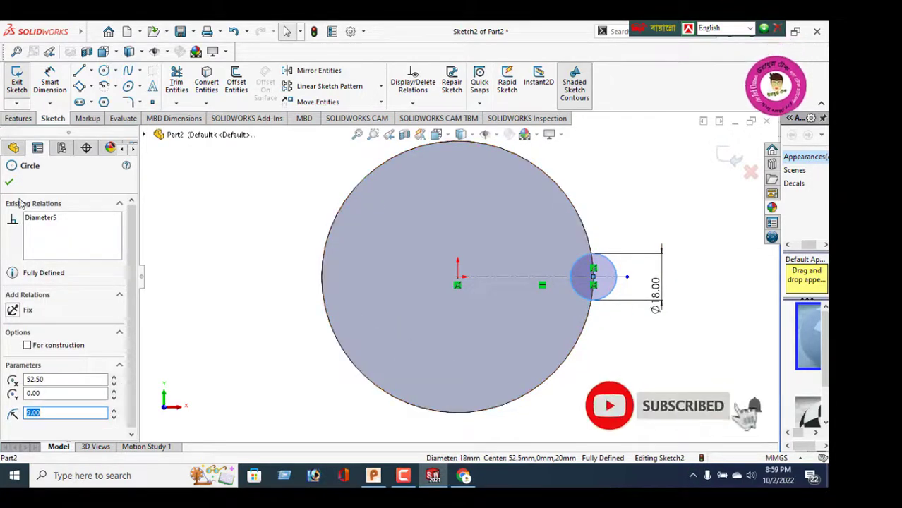
click(9, 182)
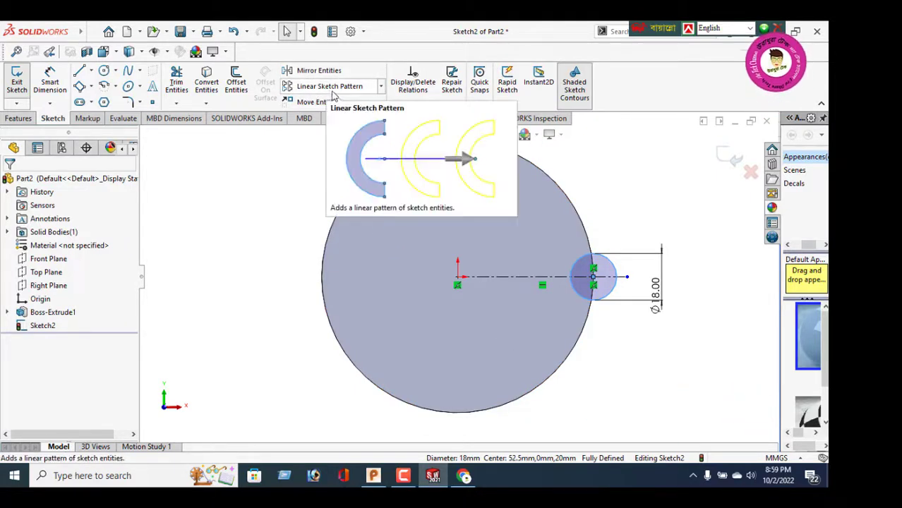
click(382, 88)
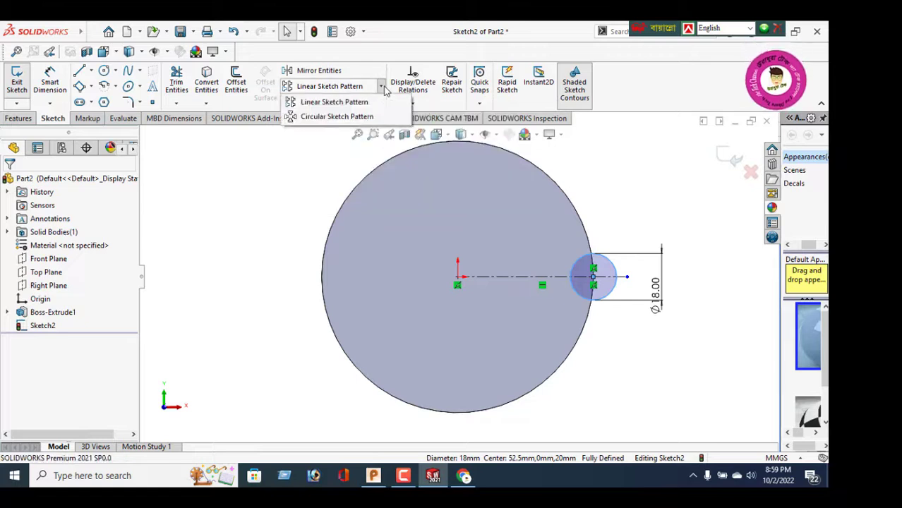
click(337, 117)
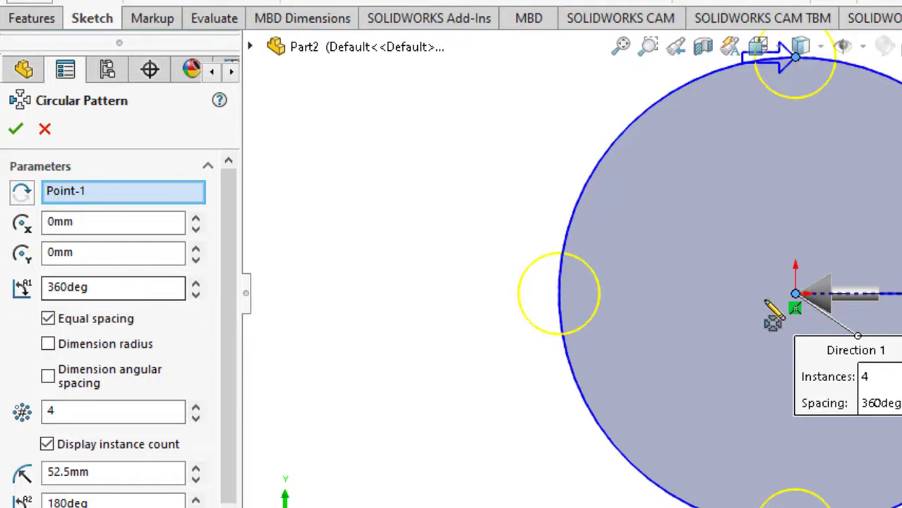
scroll(806, 334, down, 2)
scroll(806, 334, up, 3)
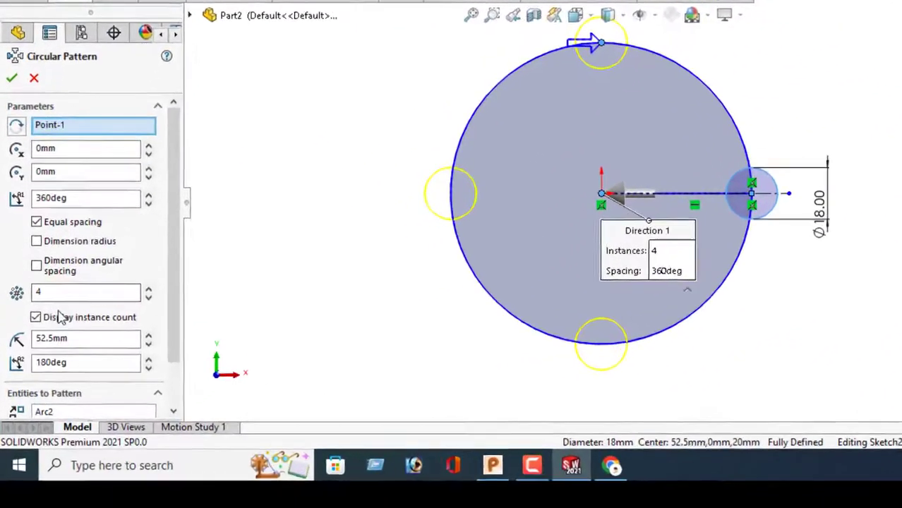
double_click(42, 292)
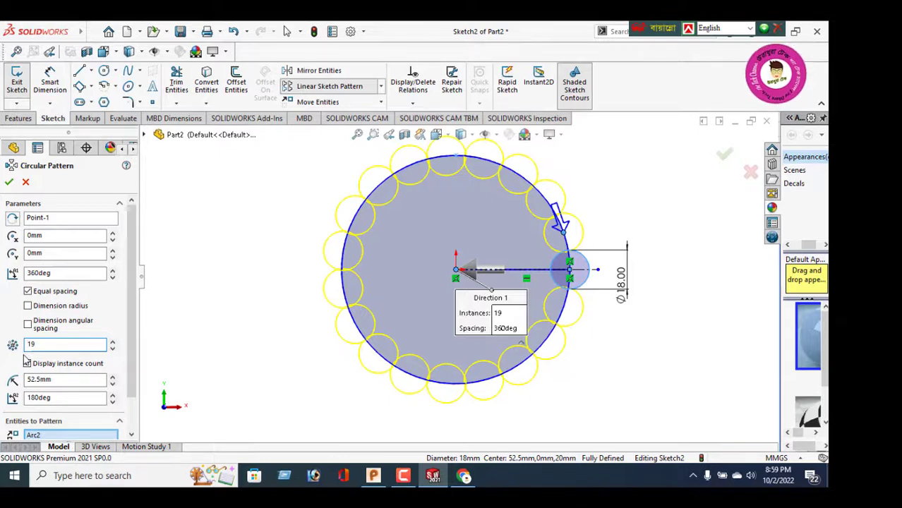
click(27, 363)
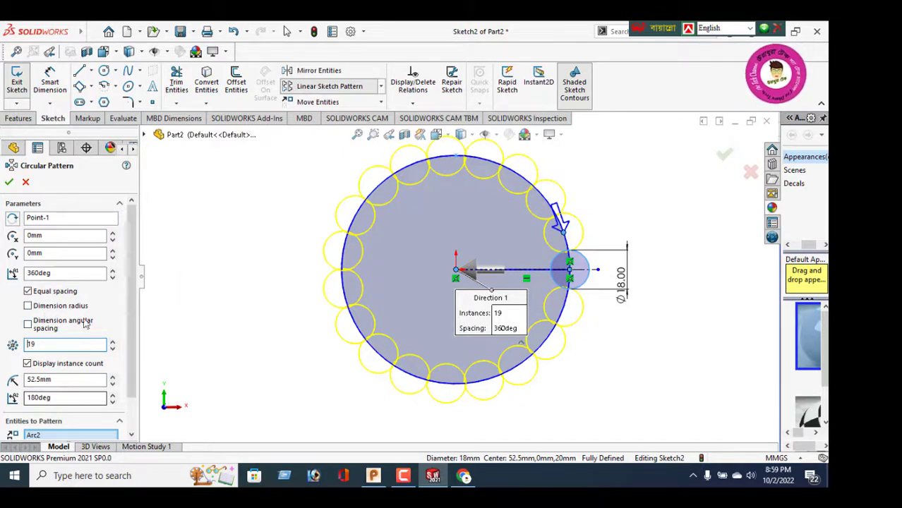
middle_drag(340, 350, 331, 286)
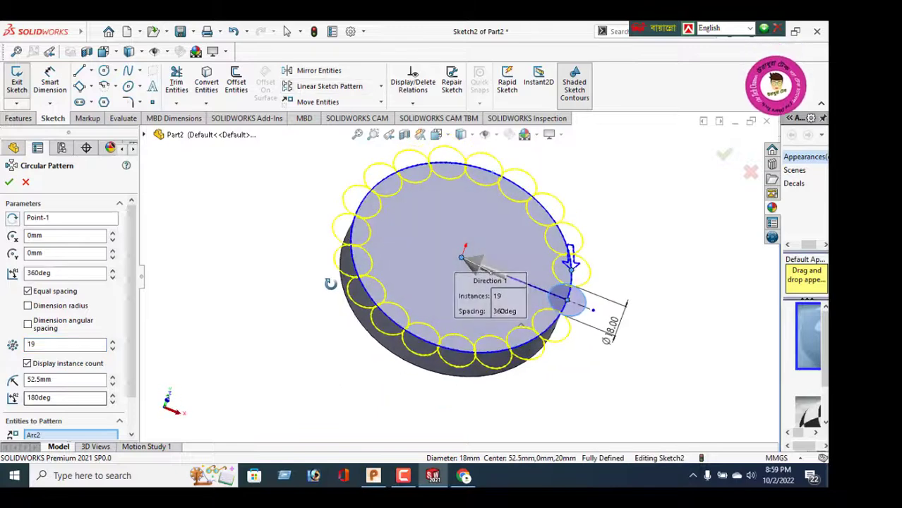
click(9, 182)
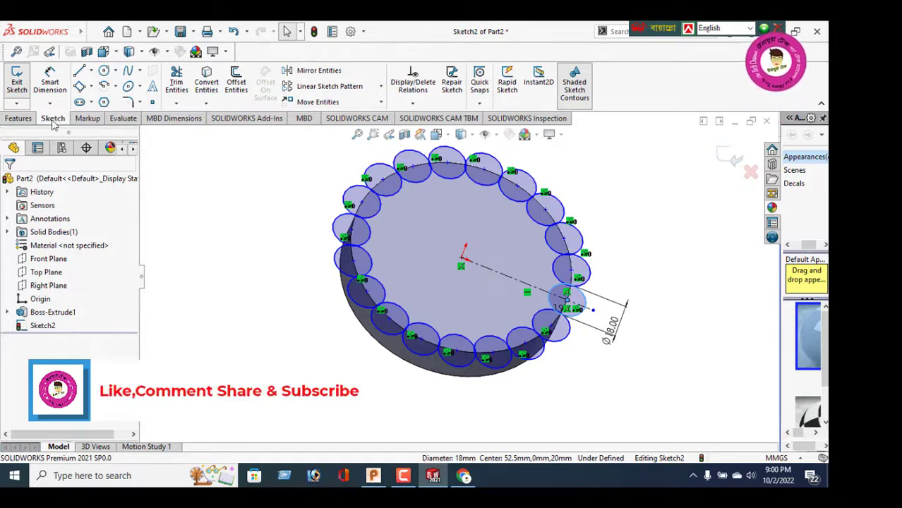
Step: Cut-extrude the ring of patterned circles through the disc's edge with a blind depth of 20 mm
click(19, 118)
click(180, 81)
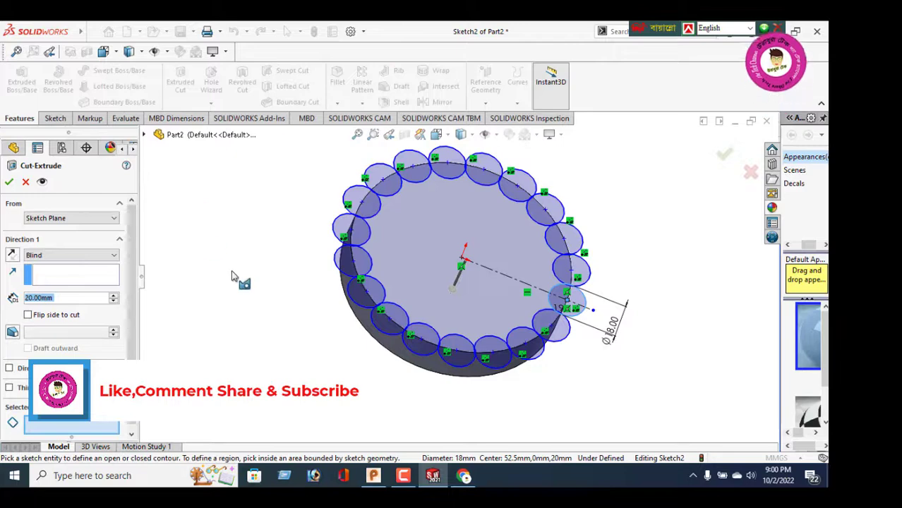
click(511, 317)
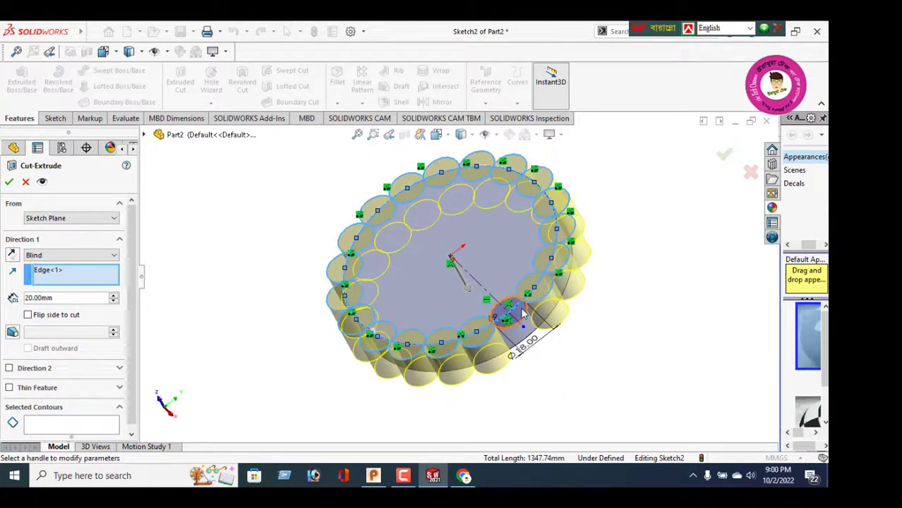
click(522, 309)
middle_drag(423, 302, 467, 319)
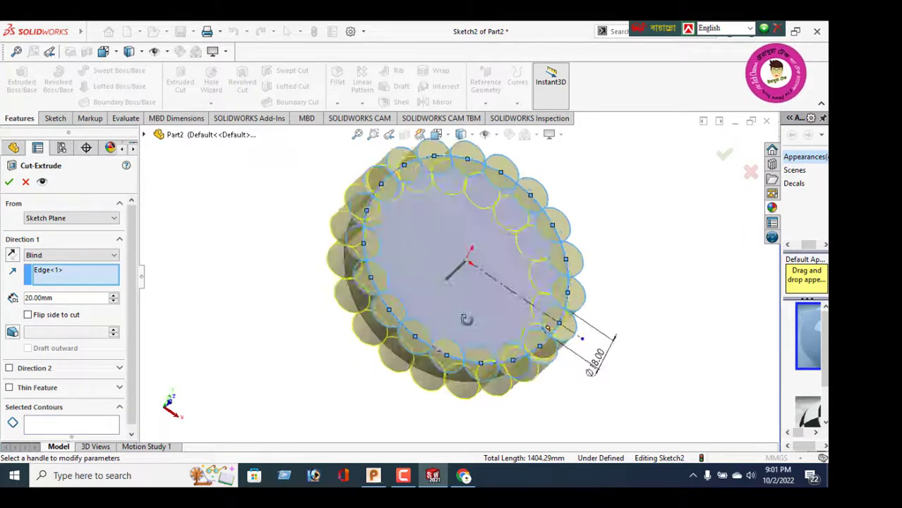
click(10, 183)
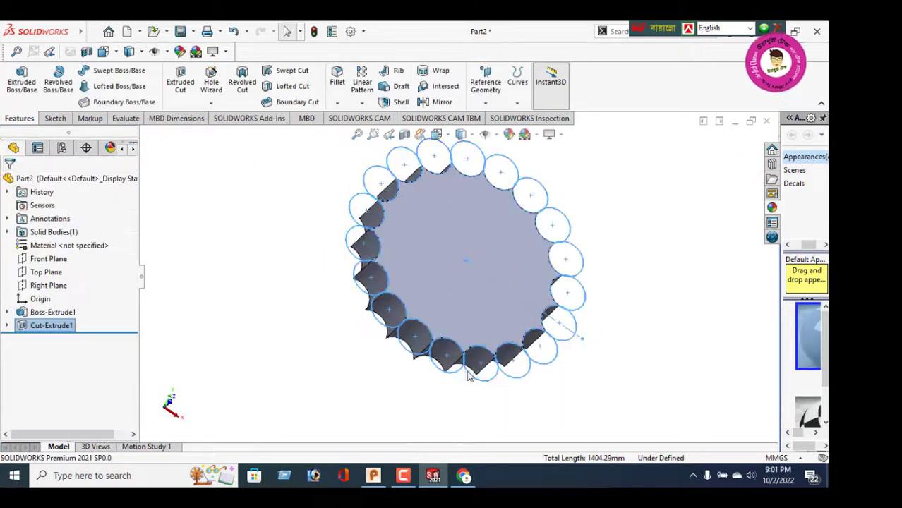
middle_drag(467, 376, 440, 369)
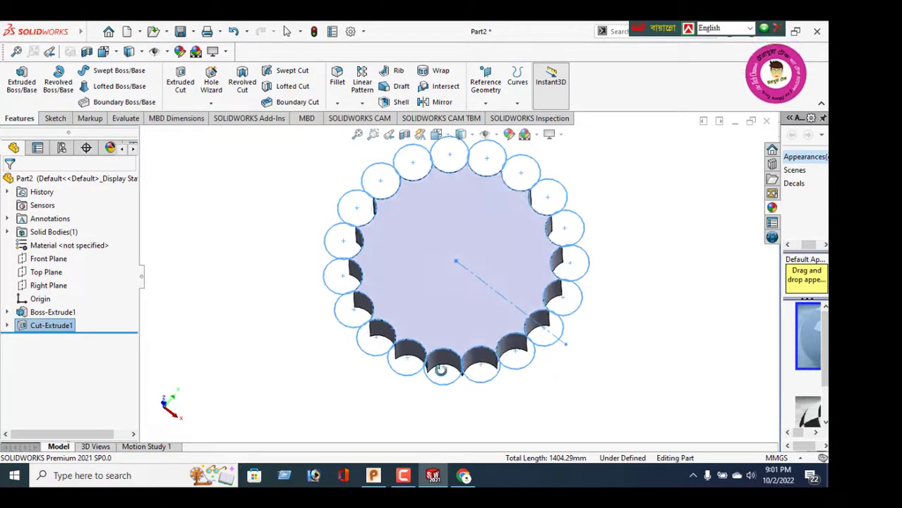
right_click(209, 229)
click(209, 214)
middle_drag(535, 321, 502, 302)
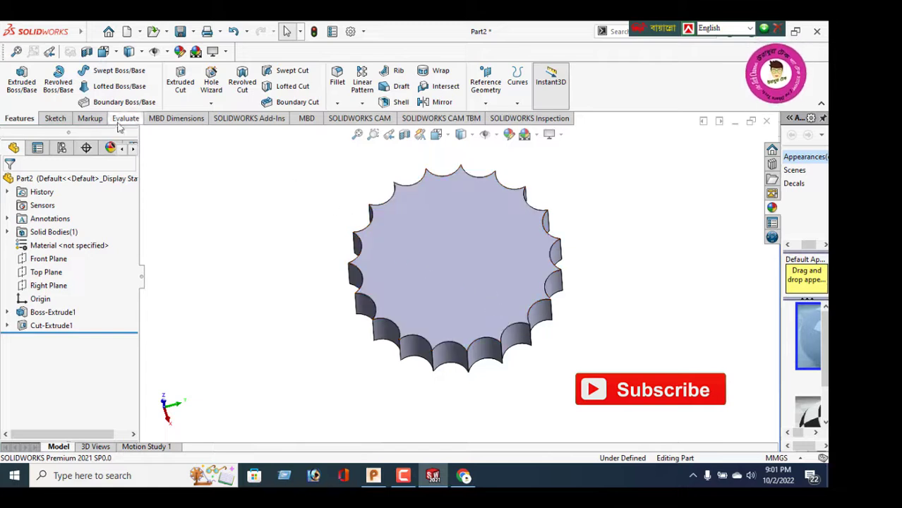
Step: Sketch a circle centred on the origin on the scalloped disc's flat face and dimension its diameter as 50 mm
click(450, 251)
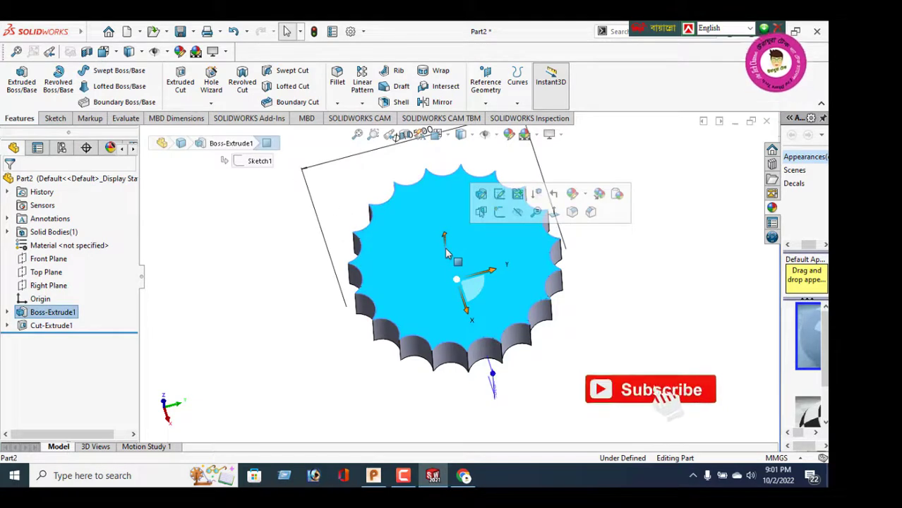
click(554, 212)
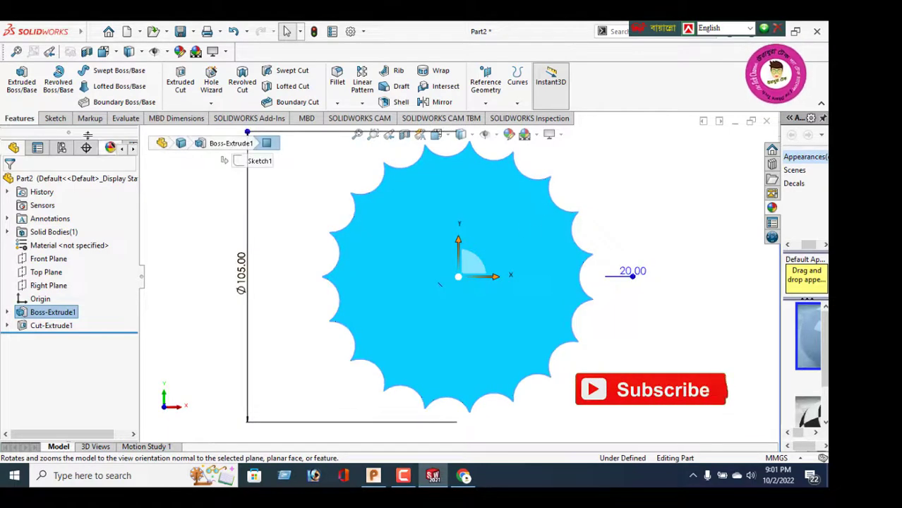
click(55, 119)
click(104, 70)
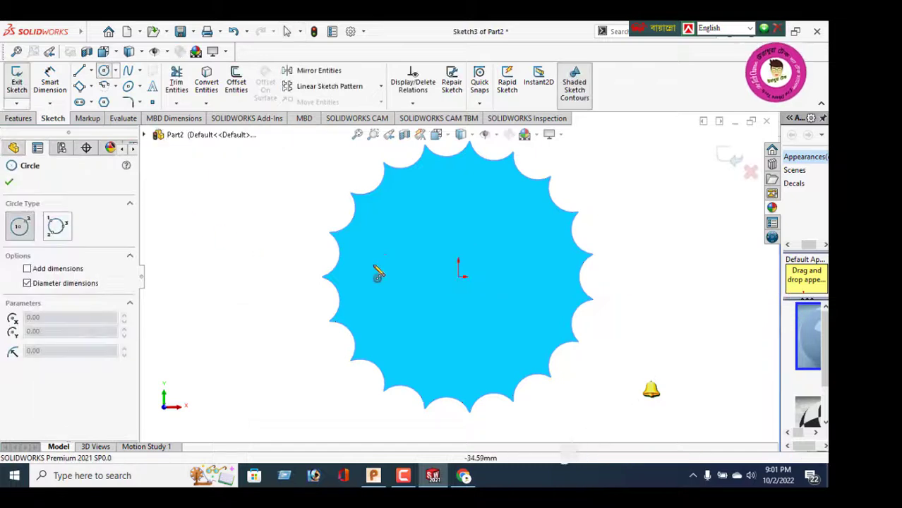
click(458, 277)
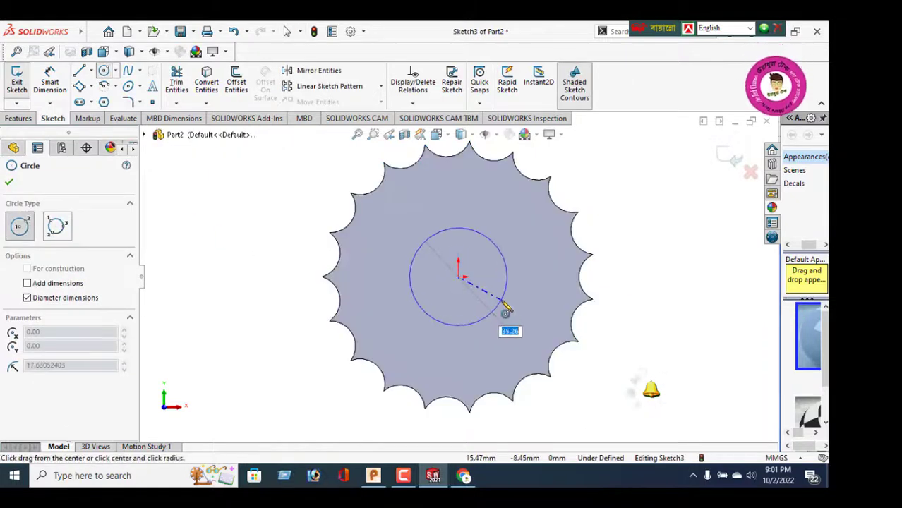
click(505, 308)
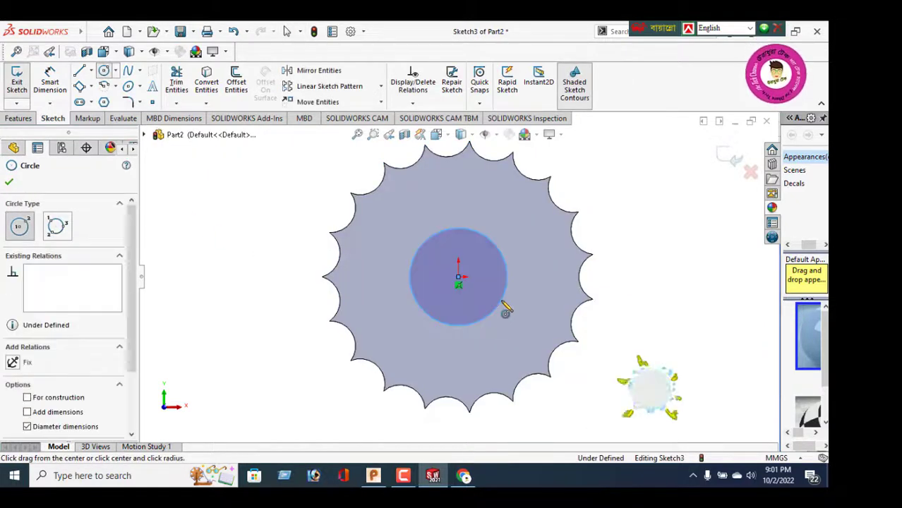
click(10, 184)
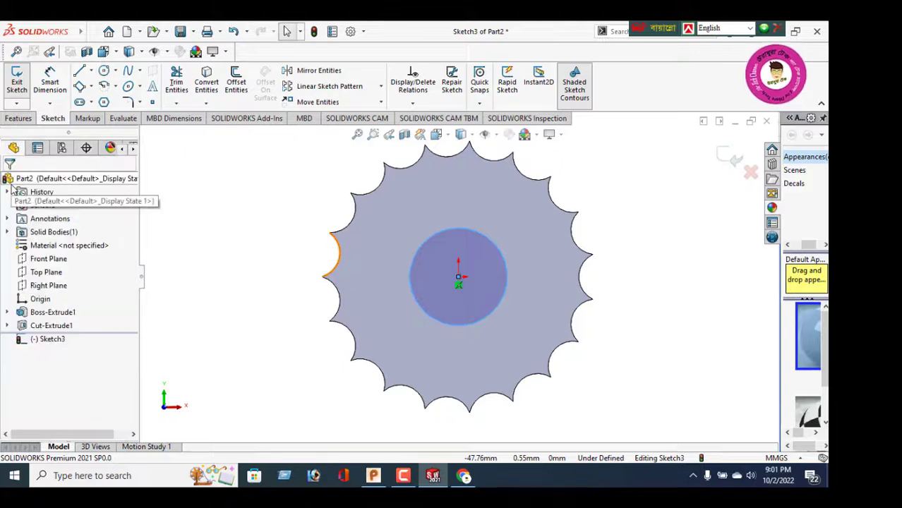
click(49, 90)
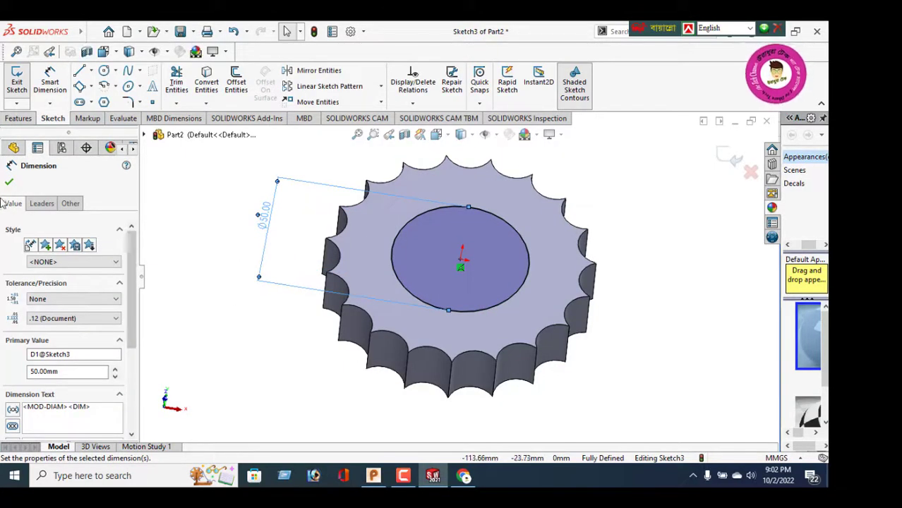
click(9, 183)
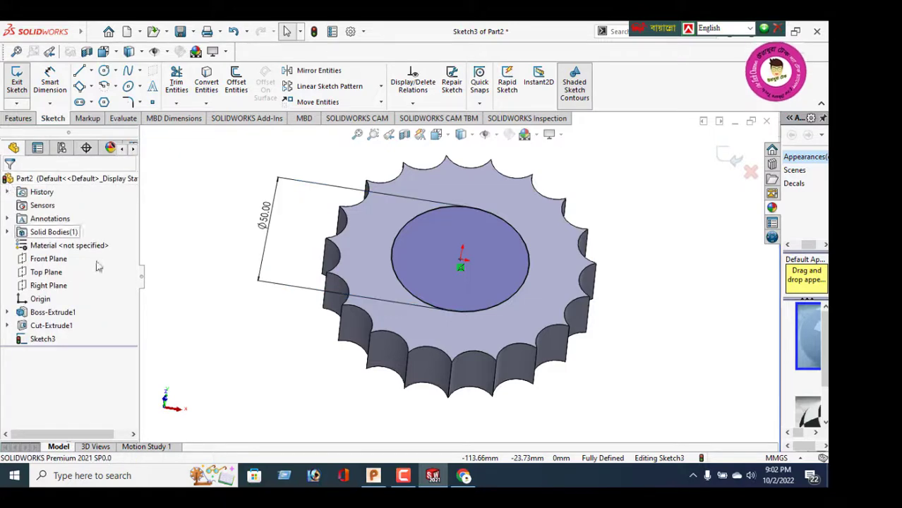
Step: Extrude the 50 mm circle 30 mm outward from the disc's face as a merged blind boss
click(18, 118)
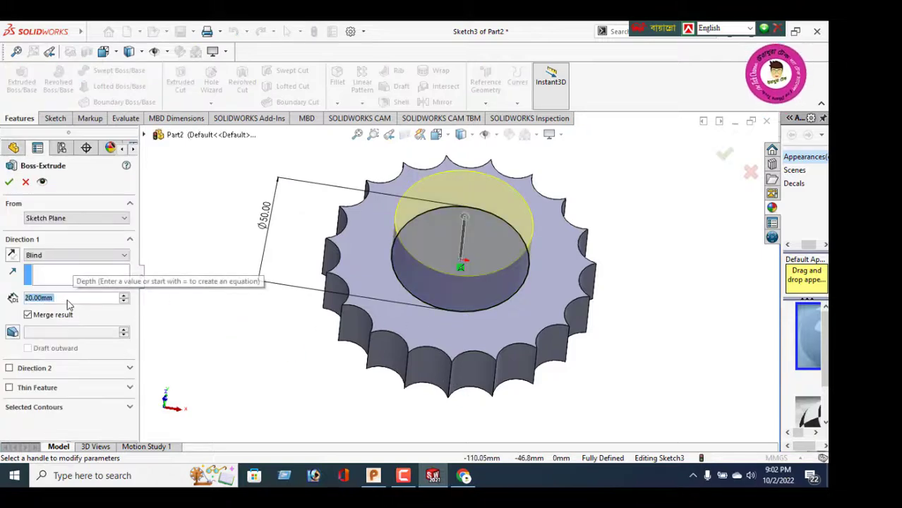
text(30)
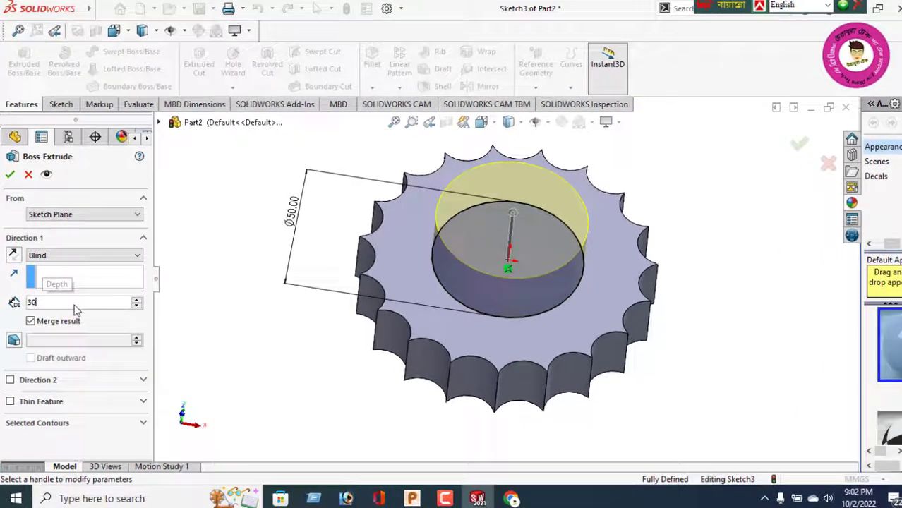
key(Return)
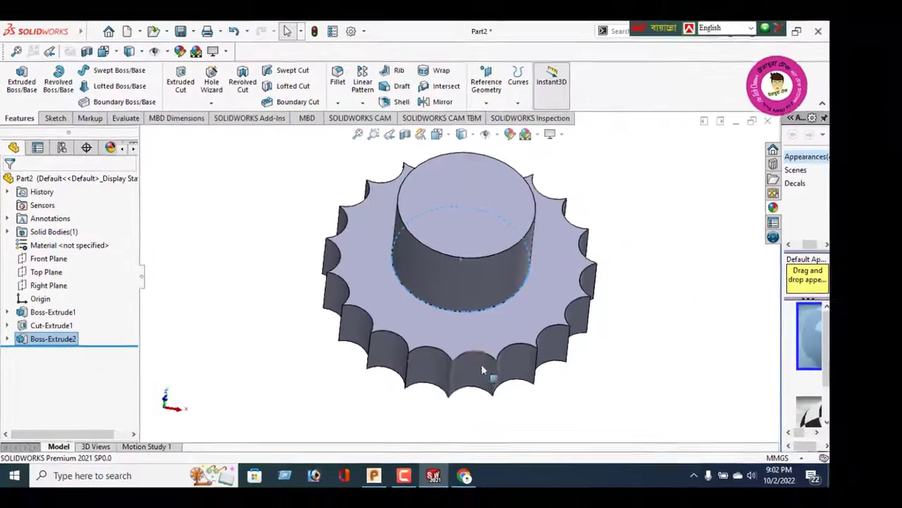
Step: Sketch a circle about 24.3 mm in diameter, centred on the origin, on the cylindrical boss's end face
middle_drag(482, 370, 375, 291)
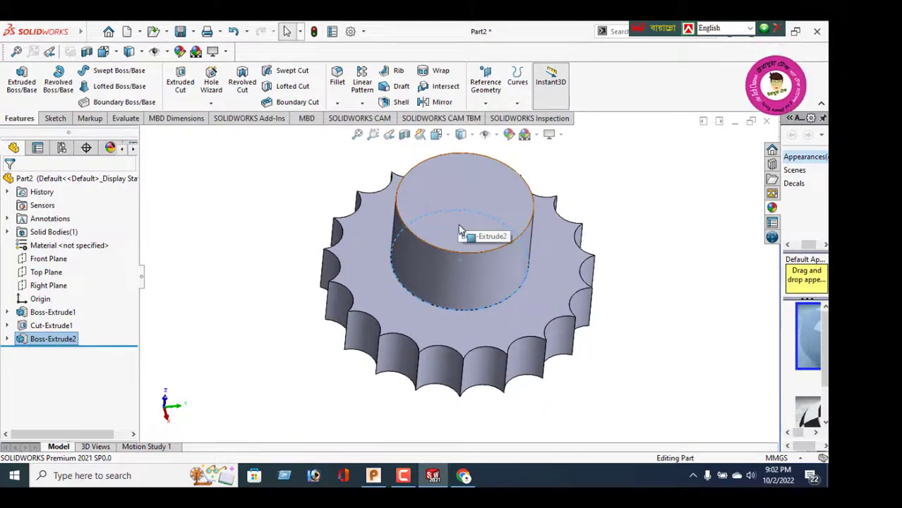
middle_drag(458, 230, 417, 262)
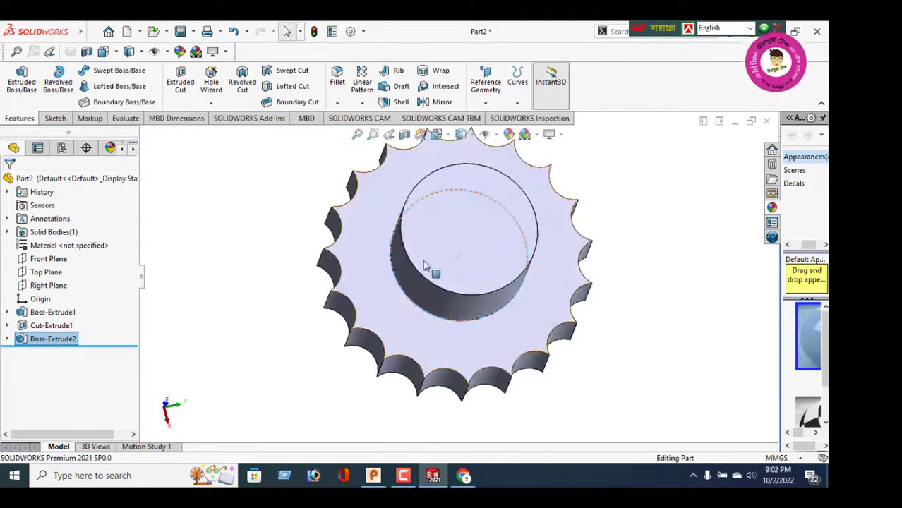
click(475, 220)
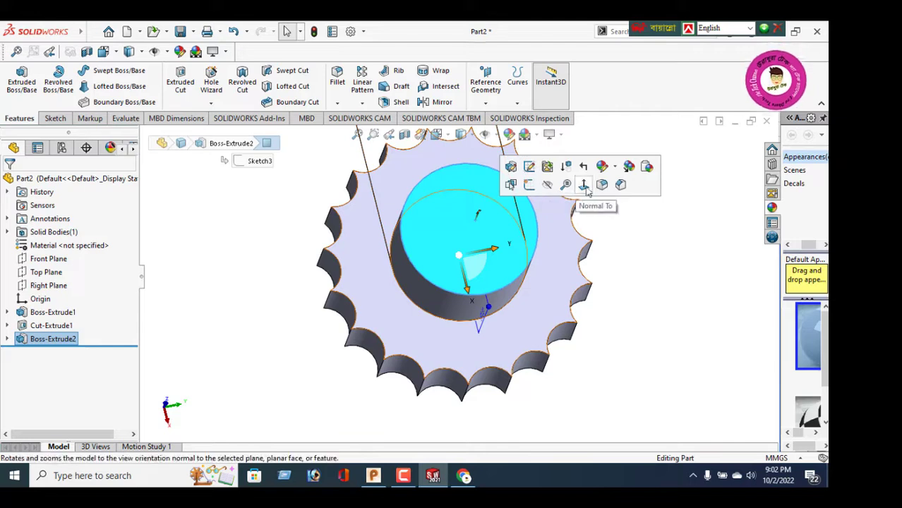
click(585, 186)
click(52, 120)
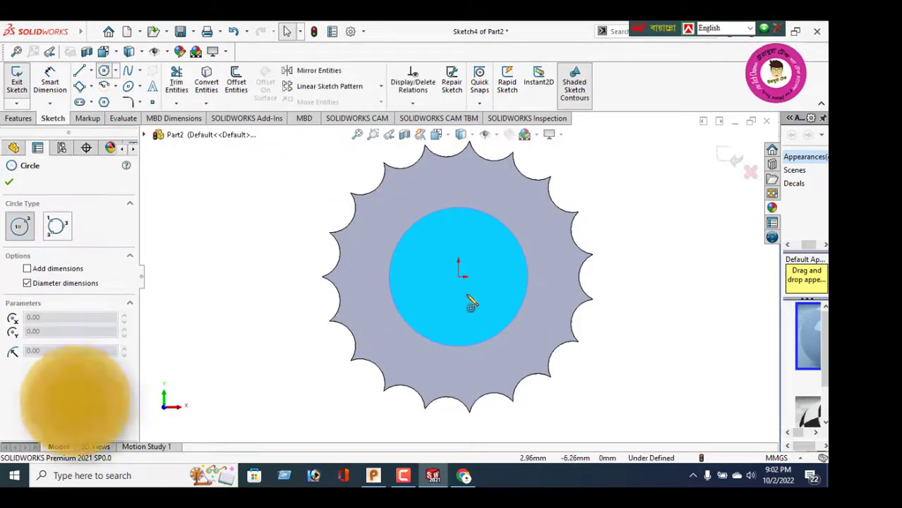
click(459, 277)
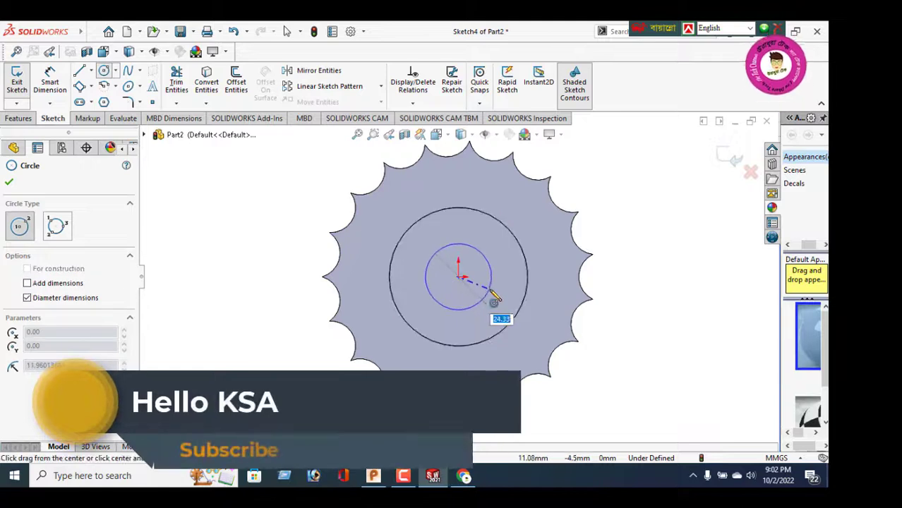
click(492, 297)
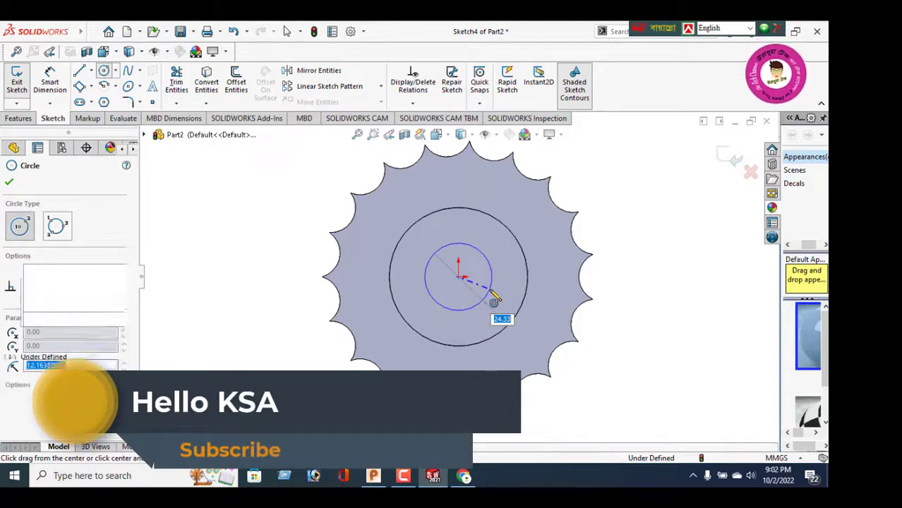
click(10, 183)
Step: Dimension the diameter of the origin-centred circle on the boss's end face as 30 mm
click(50, 104)
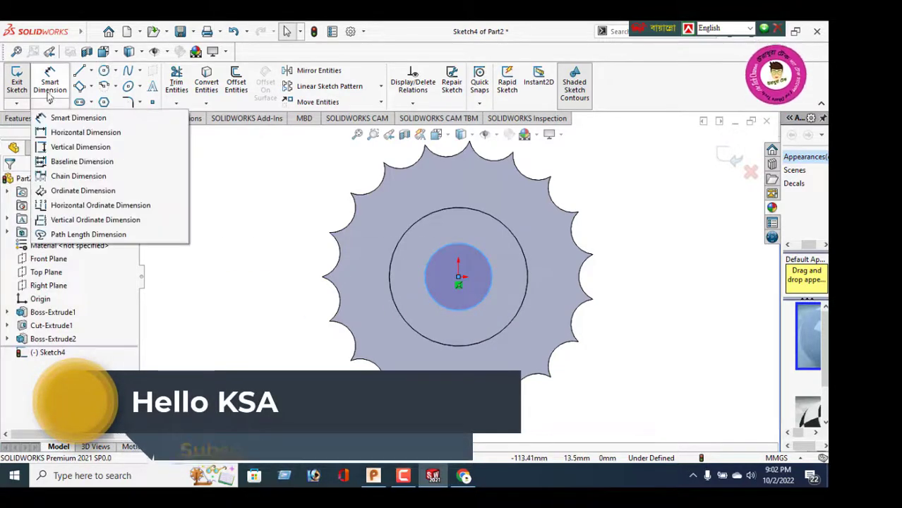
click(56, 115)
click(426, 283)
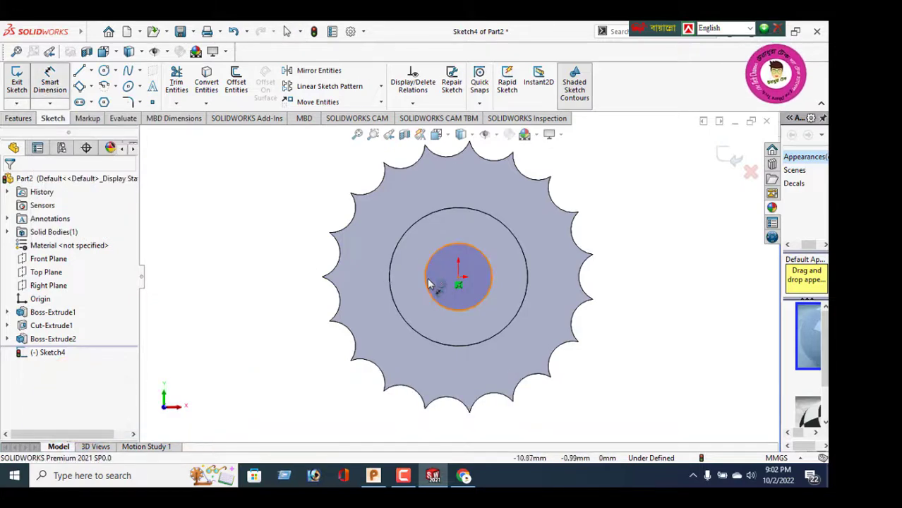
click(364, 291)
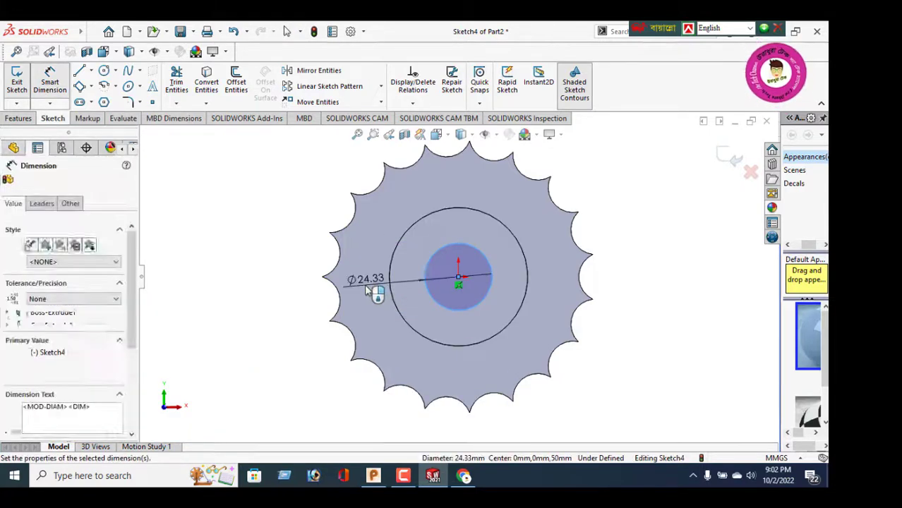
text(30)
key(Return)
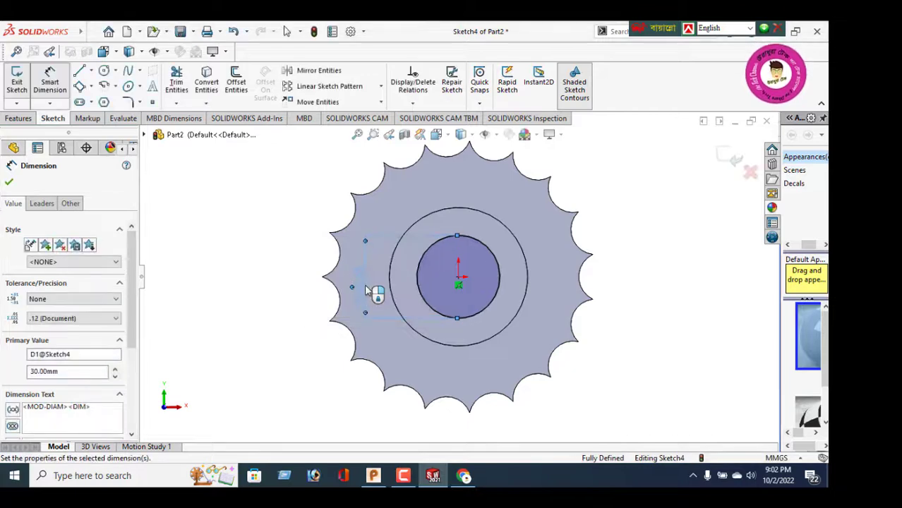
click(8, 184)
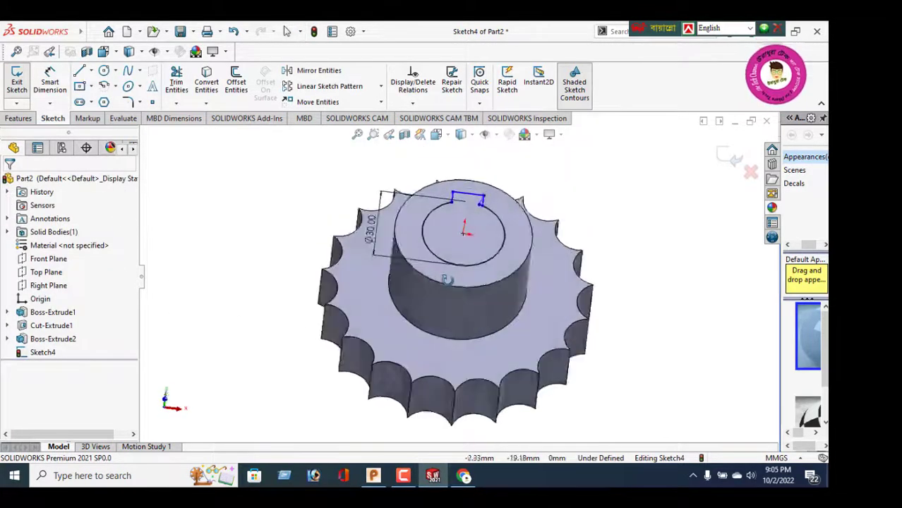
Step: Trim the leftover arc piece and diagonal line at the rectangular keyway notch to leave one closed bore-and-keyway outline
middle_drag(493, 268, 480, 254)
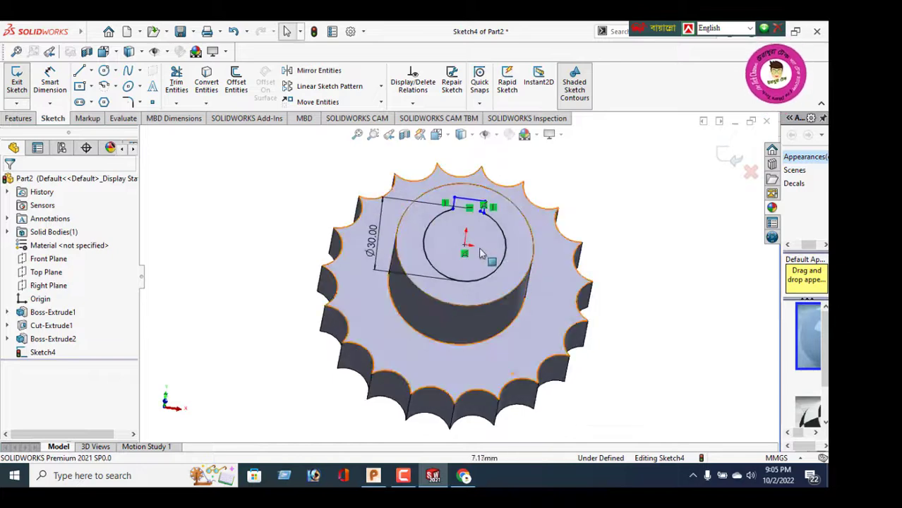
scroll(482, 253, up, 4)
scroll(478, 249, down, 9)
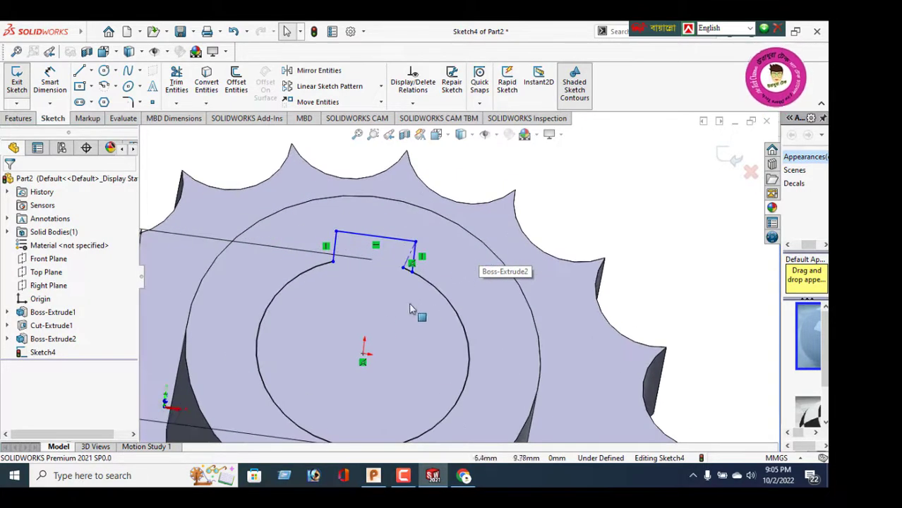
scroll(444, 309, down, 3)
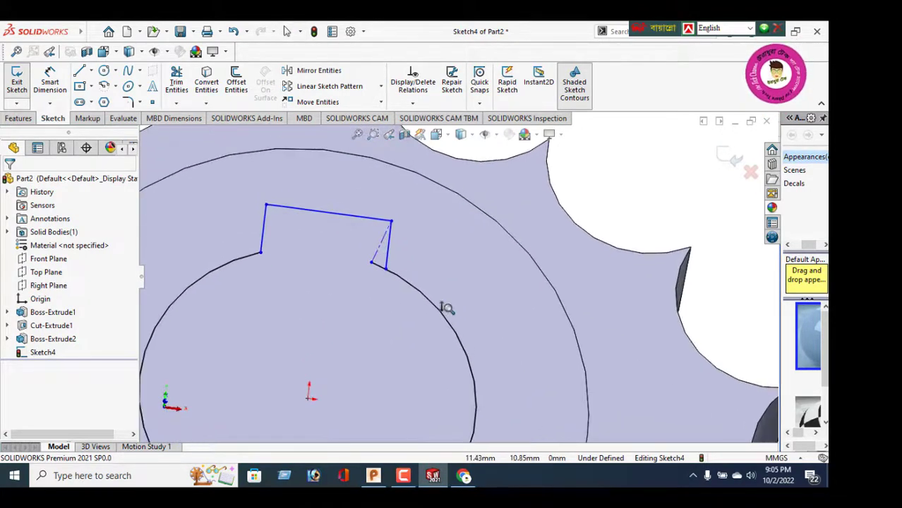
scroll(364, 336, up, 3)
ctrl+middle_drag(362, 337, 412, 314)
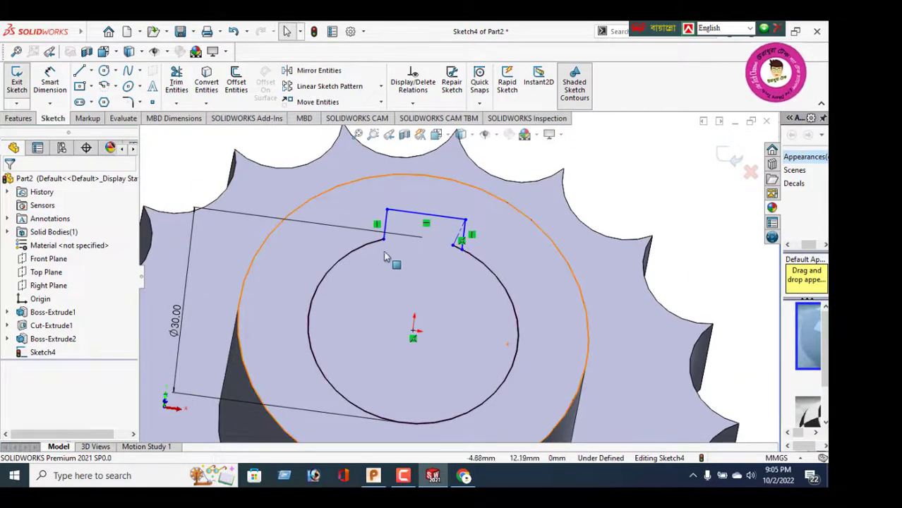
click(178, 91)
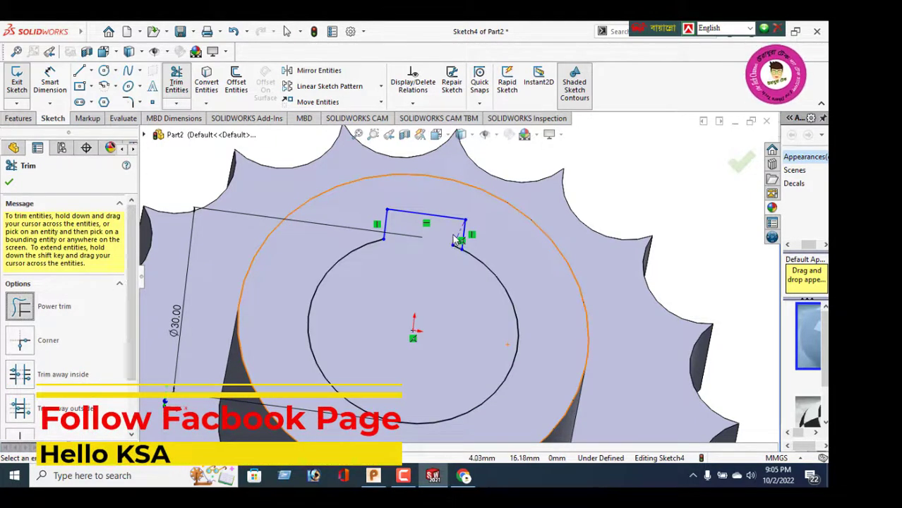
drag(454, 246, 458, 255)
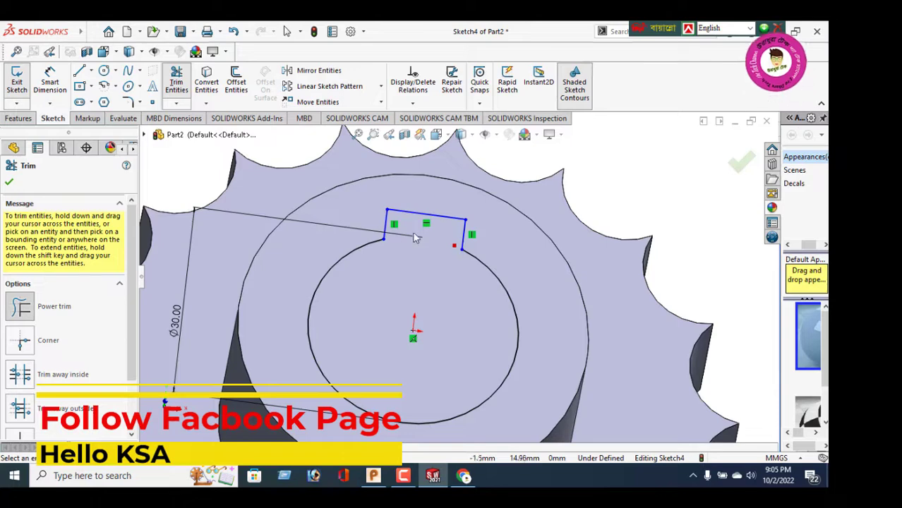
scroll(414, 269, up, 5)
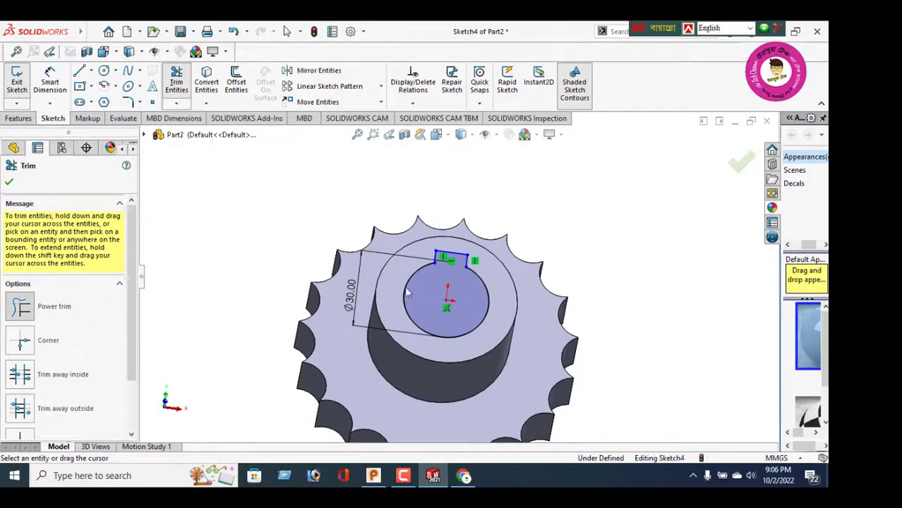
click(8, 184)
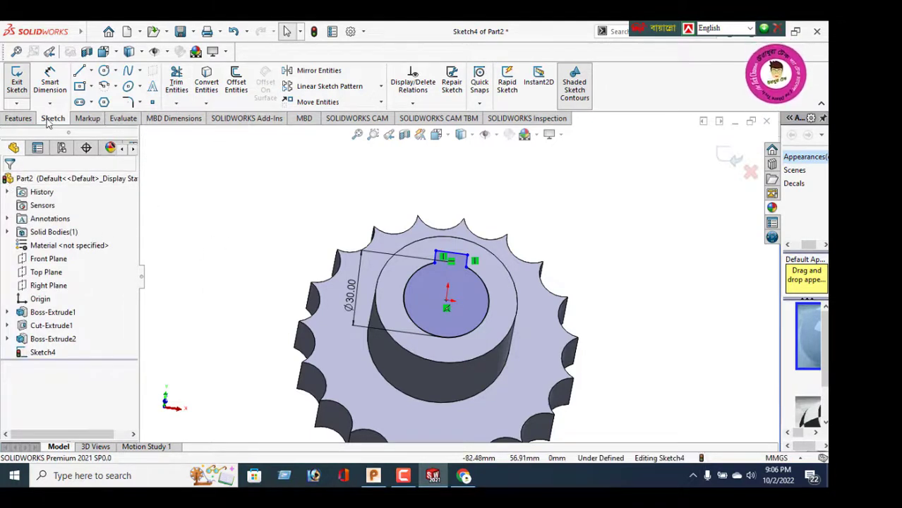
Step: Cut-extrude the bore-and-keyway outline from the boss's end face with the end condition Through All
click(17, 119)
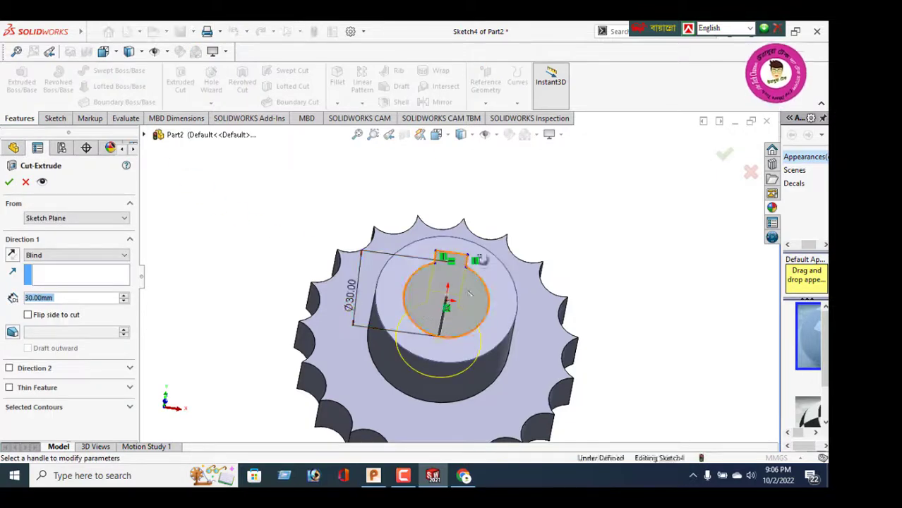
mouse_move(480, 260)
middle_down()
mouse_move(505, 216)
mouse_move(490, 247)
middle_up()
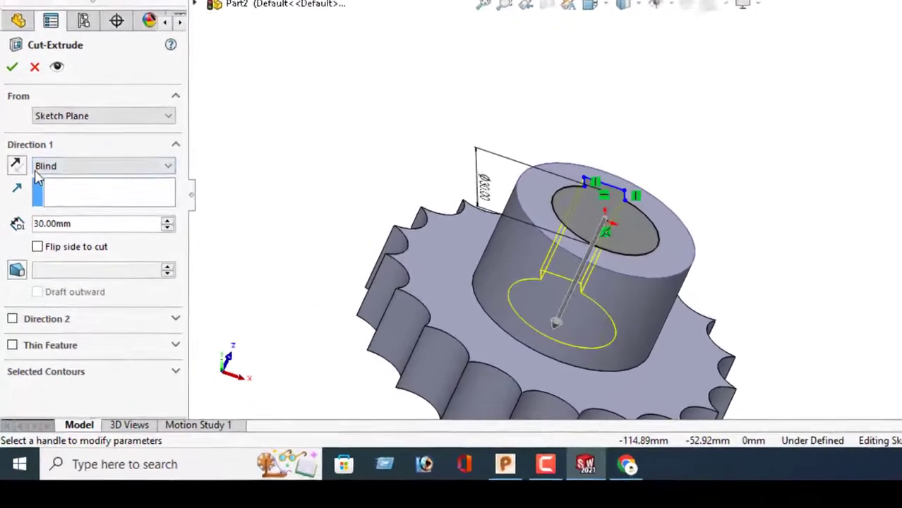
click(150, 163)
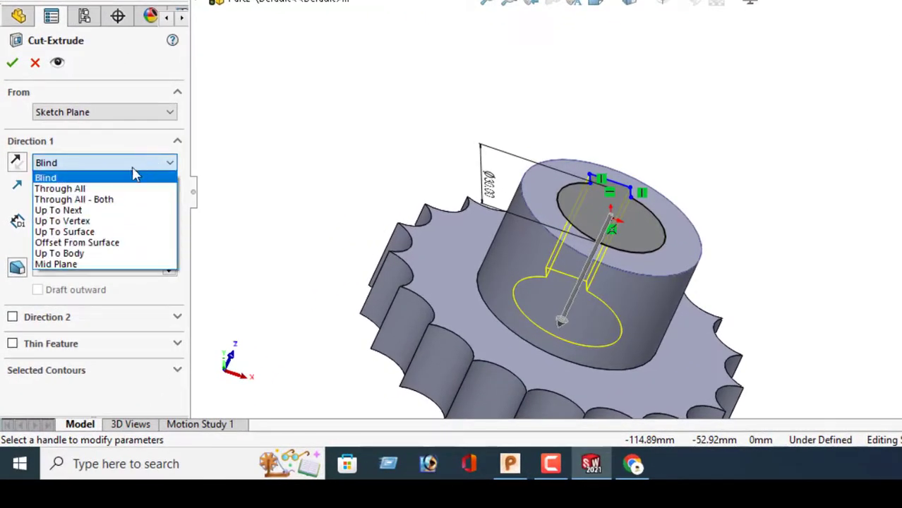
click(99, 189)
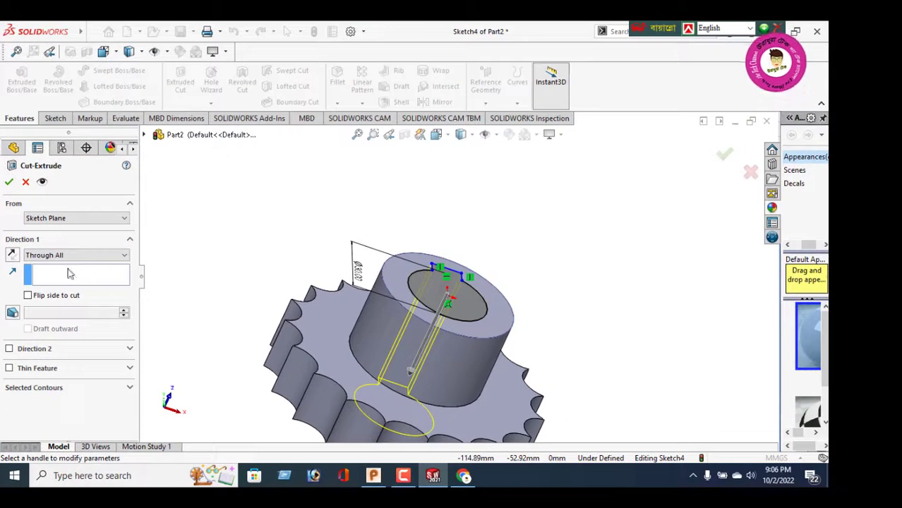
middle_drag(494, 403, 459, 300)
click(10, 182)
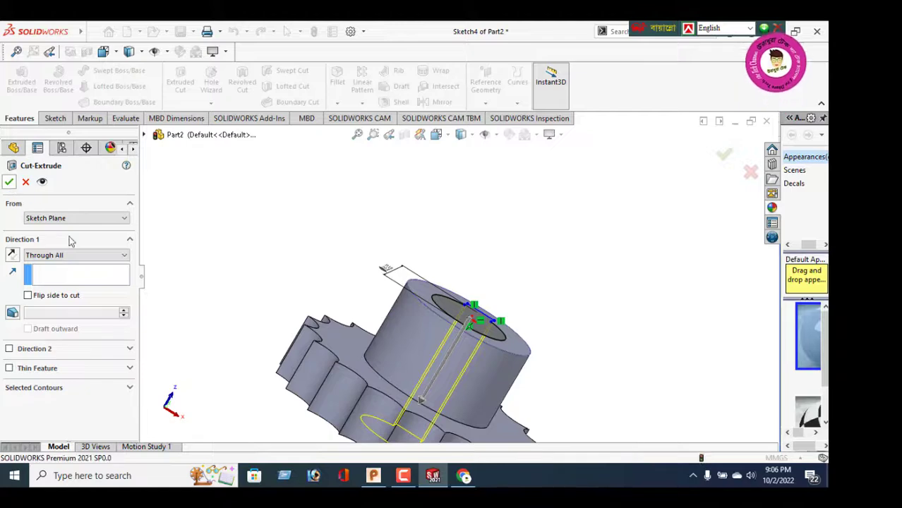
Step: Examine the keyed bore from the boss side and the disc's back face, along with the scalloped edge
scroll(460, 273, down, 6)
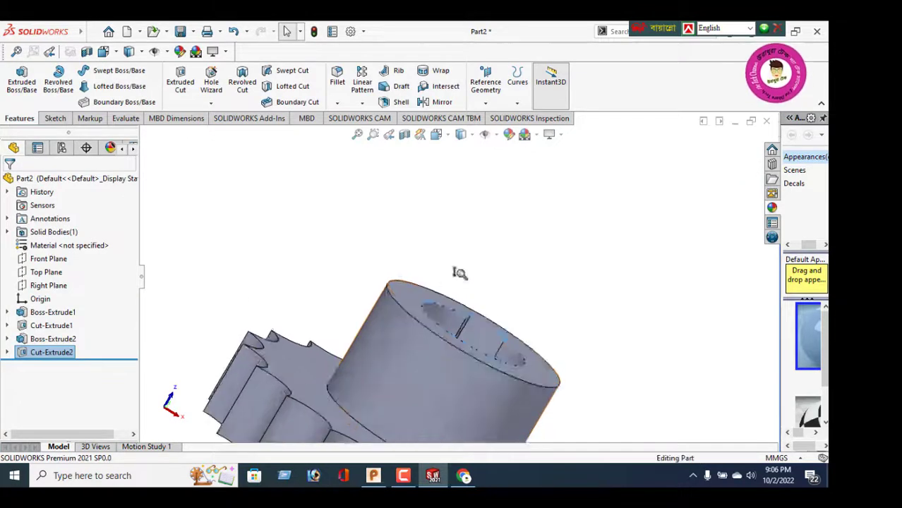
scroll(445, 295, up, 4)
ctrl+middle_drag(439, 344, 470, 262)
scroll(507, 267, down, 1)
scroll(507, 267, up, 2)
scroll(469, 262, up, 1)
scroll(532, 258, down, 1)
middle_drag(529, 254, 685, 182)
scroll(556, 227, down, 1)
scroll(554, 227, up, 2)
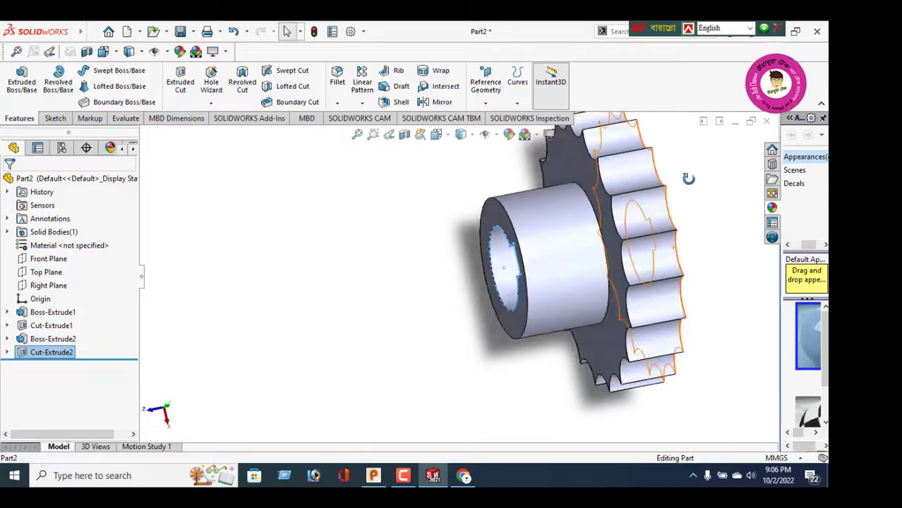
middle_drag(630, 244, 648, 246)
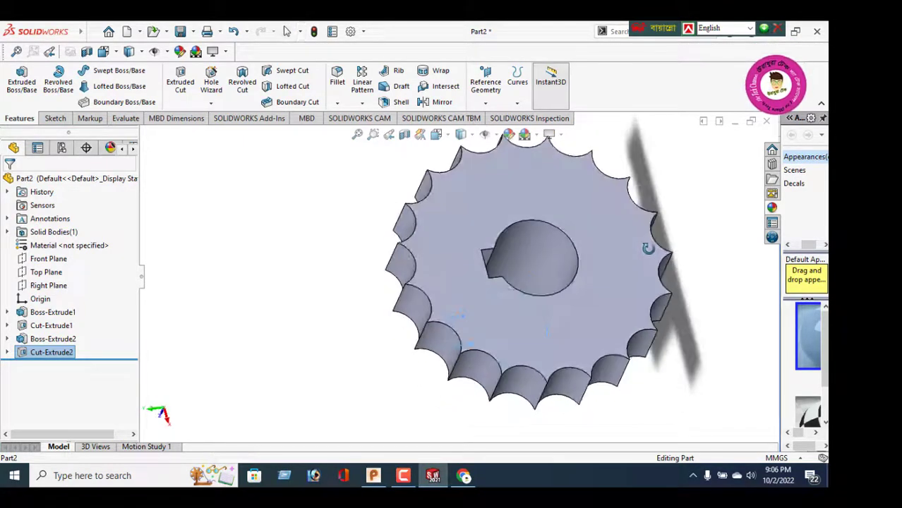
scroll(579, 329, up, 2)
middle_drag(558, 321, 581, 209)
middle_drag(577, 195, 585, 231)
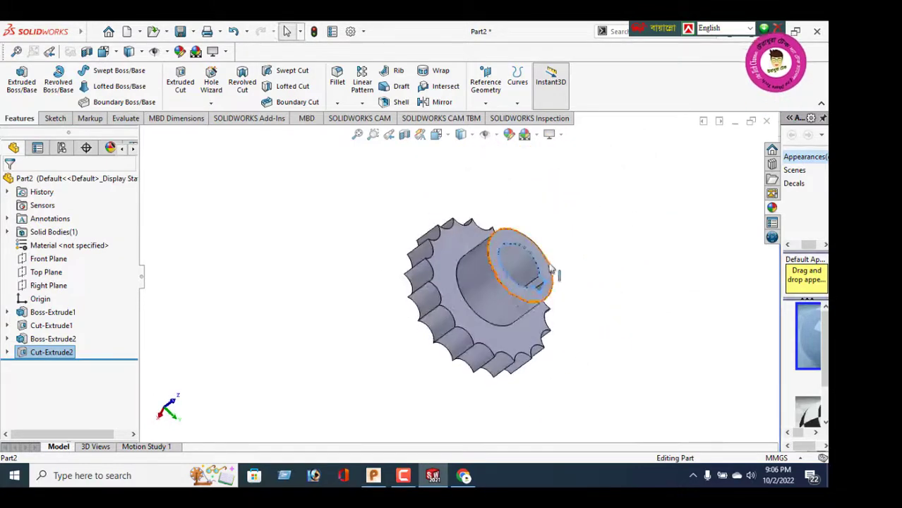
scroll(551, 266, up, 3)
scroll(539, 271, down, 6)
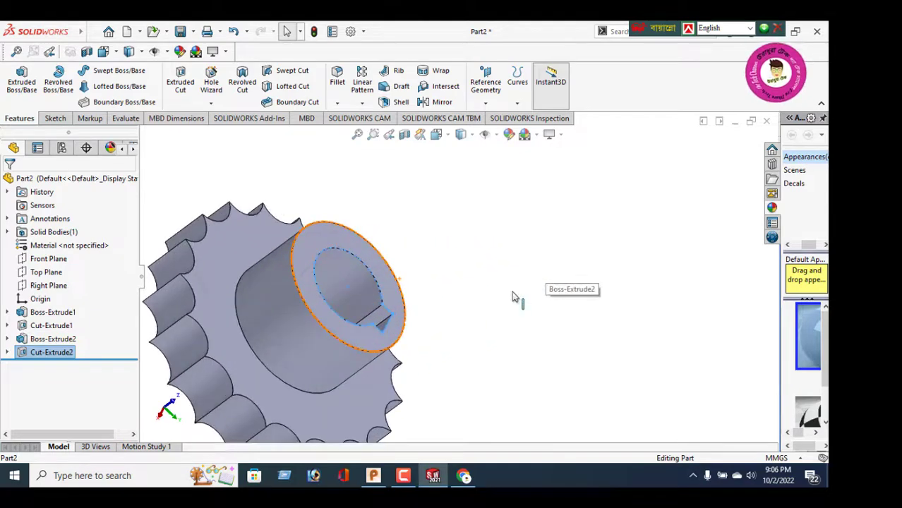
middle_drag(513, 296, 537, 285)
ctrl+middle_drag(585, 309, 536, 293)
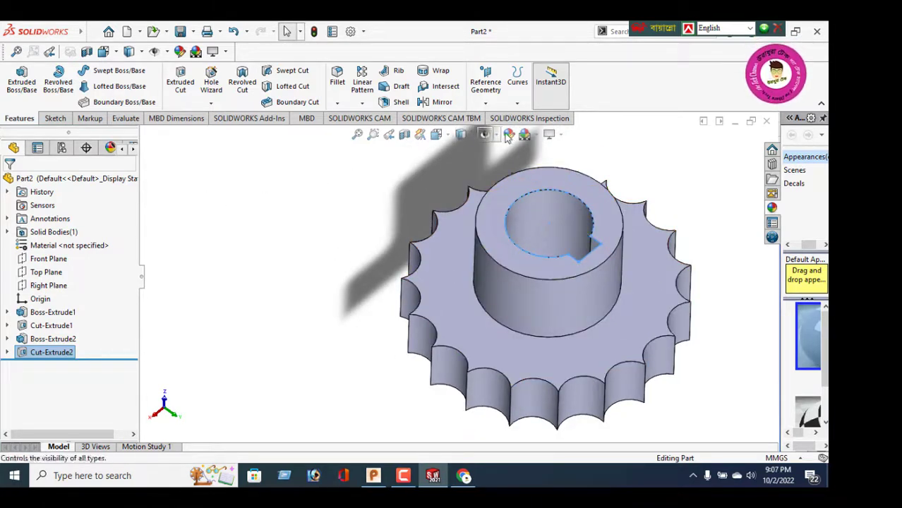
Step: Apply a red colour to the keyed bore and all the remaining faces of the part
click(510, 135)
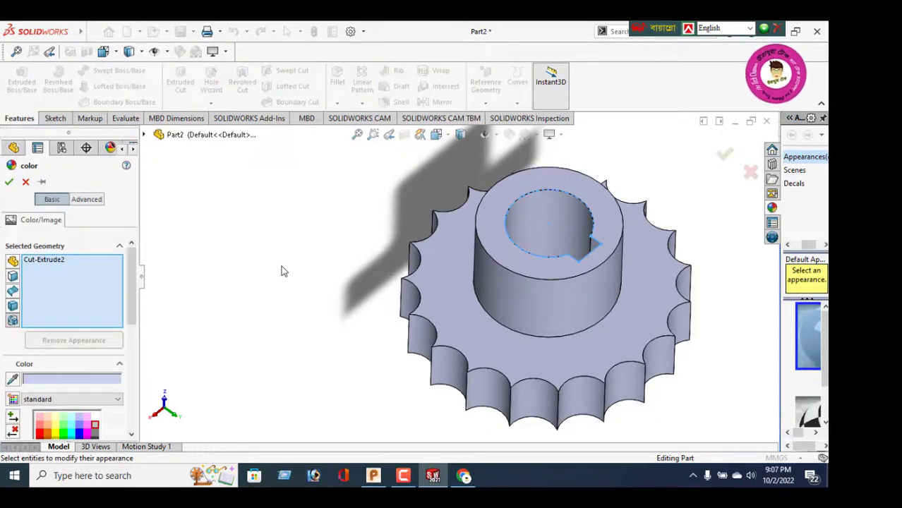
click(39, 433)
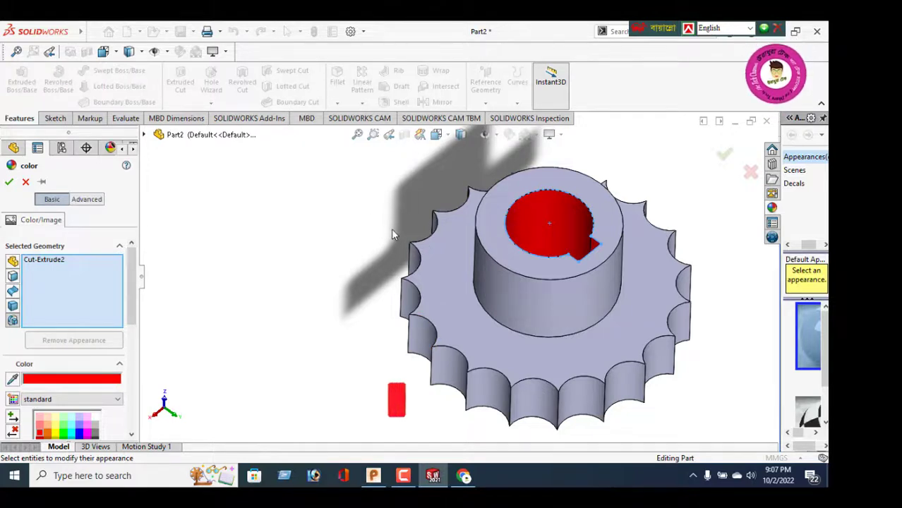
scroll(393, 235, down, 2)
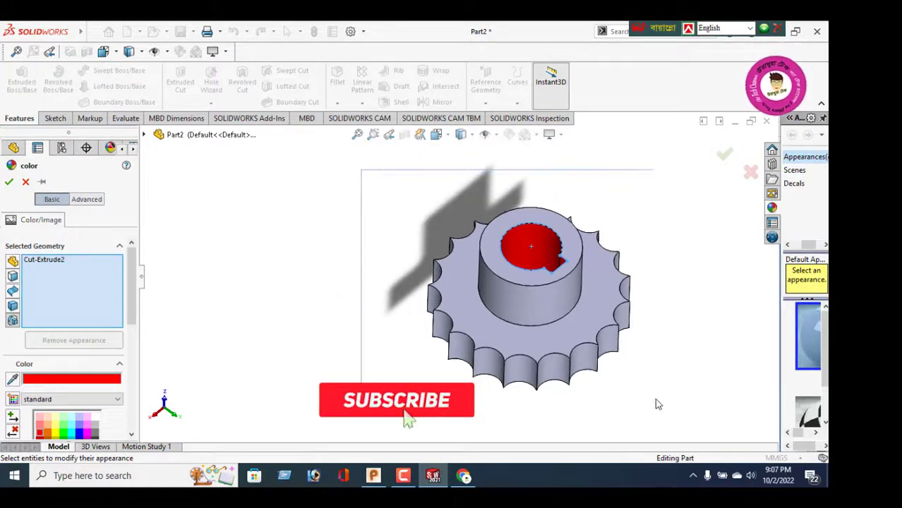
drag(656, 404, 655, 403)
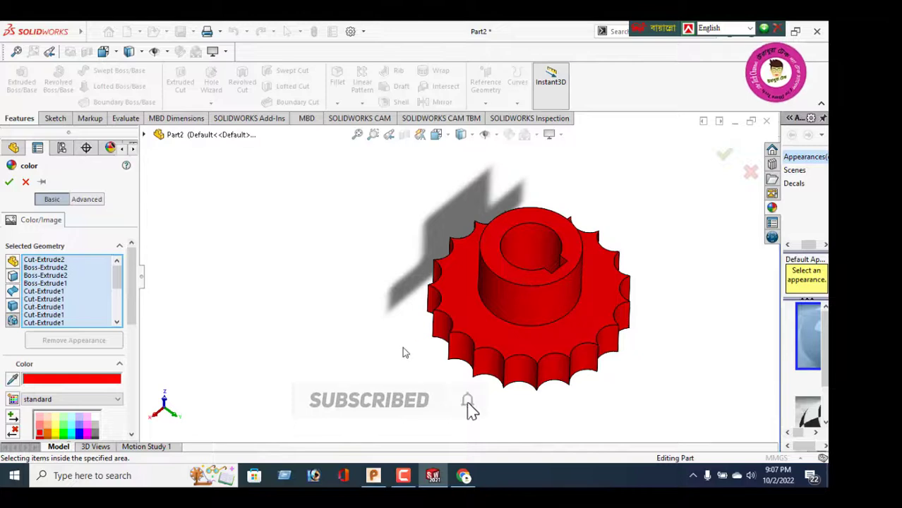
middle_drag(525, 316, 433, 347)
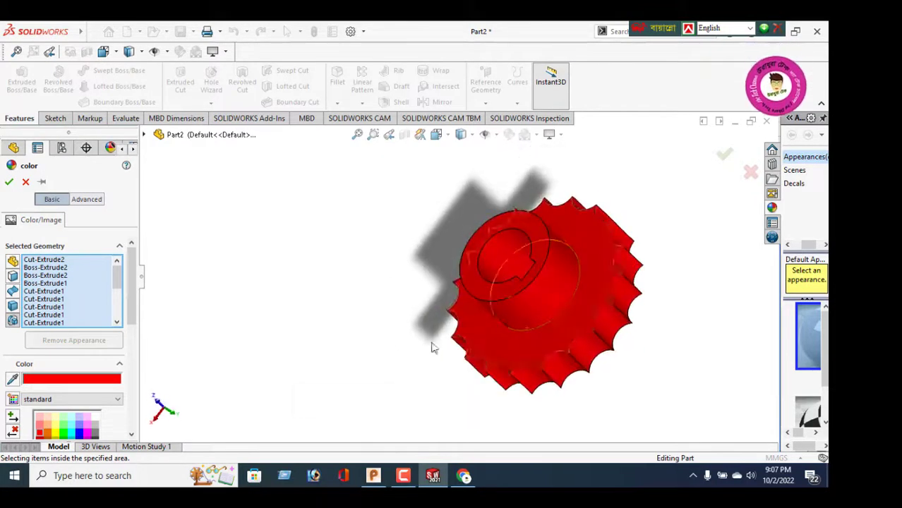
click(9, 183)
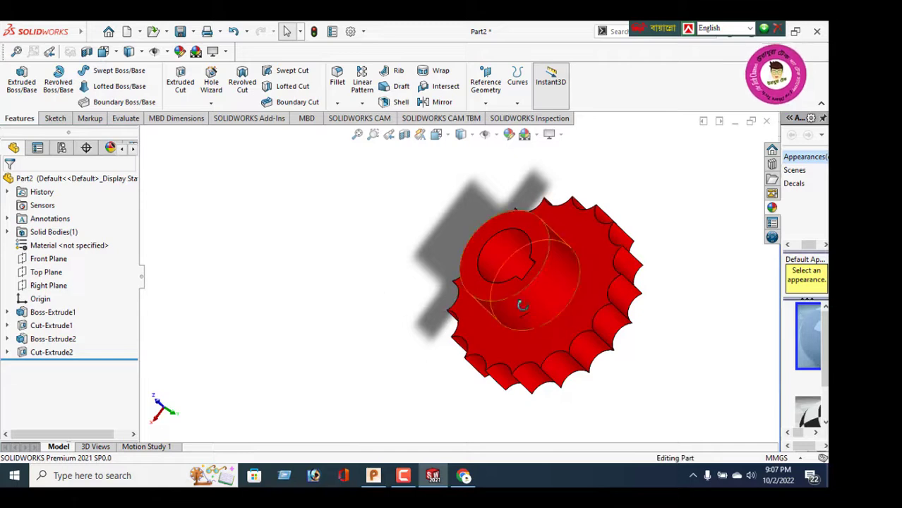
middle_drag(519, 306, 551, 379)
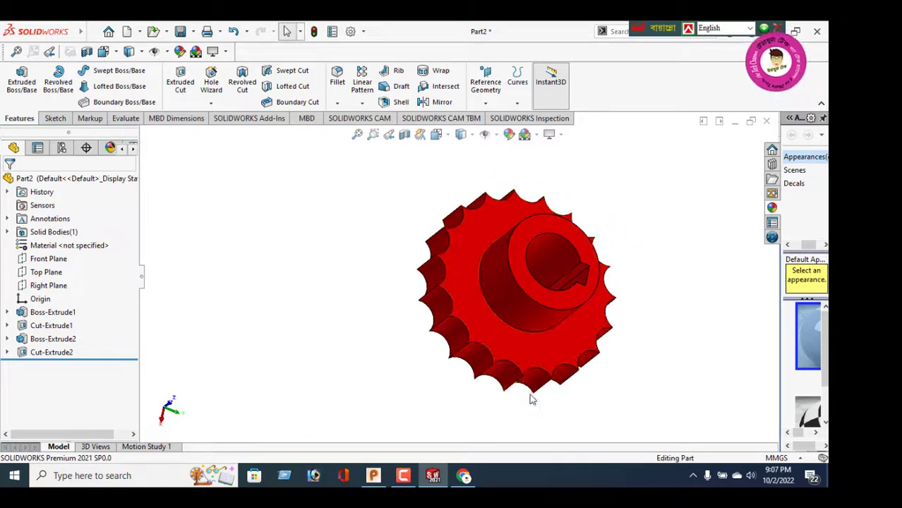
mouse_move(513, 353)
middle_down()
mouse_move(633, 329)
mouse_move(606, 310)
mouse_move(585, 312)
mouse_move(582, 324)
mouse_move(642, 240)
mouse_move(600, 324)
middle_up()
scroll(599, 346, up, 2)
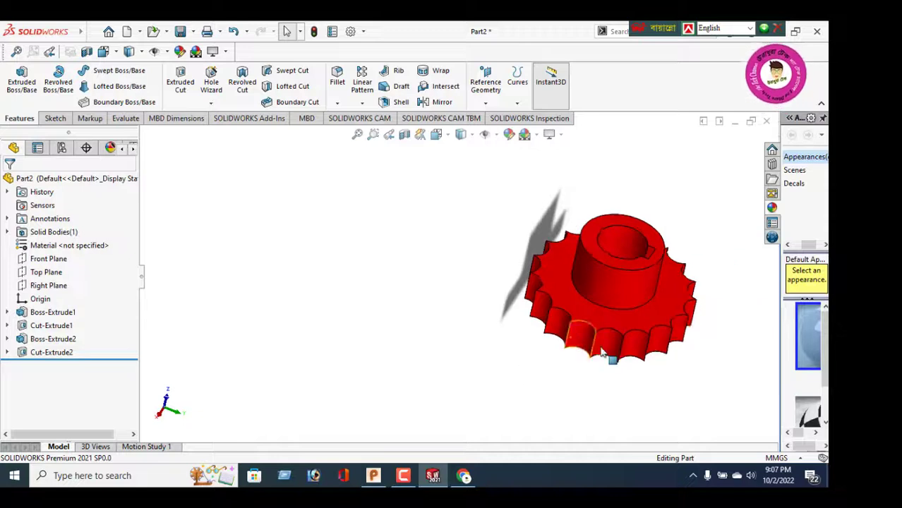
scroll(600, 347, down, 2)
scroll(600, 346, down, 2)
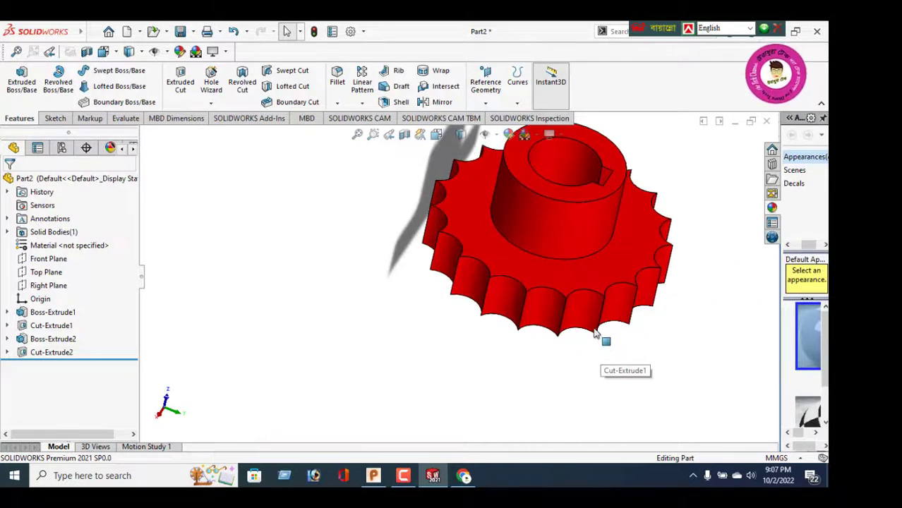
ctrl+middle_drag(600, 346, 652, 376)
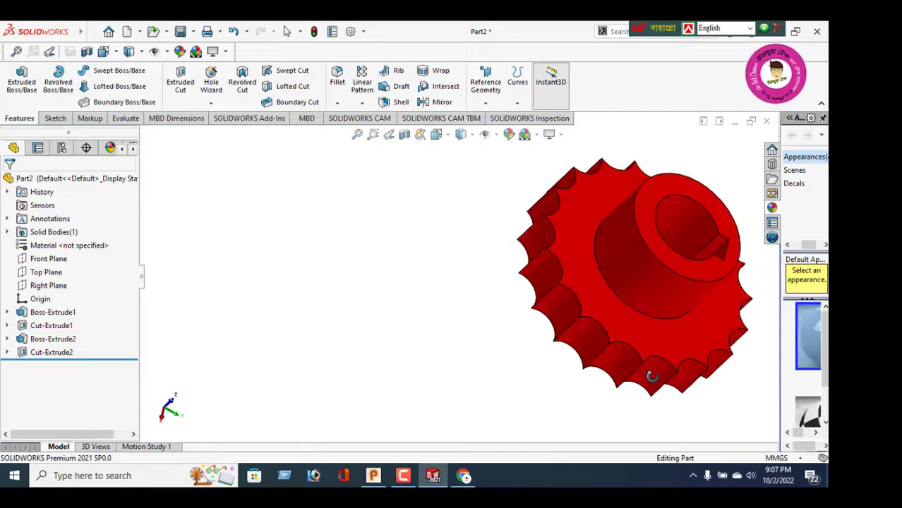